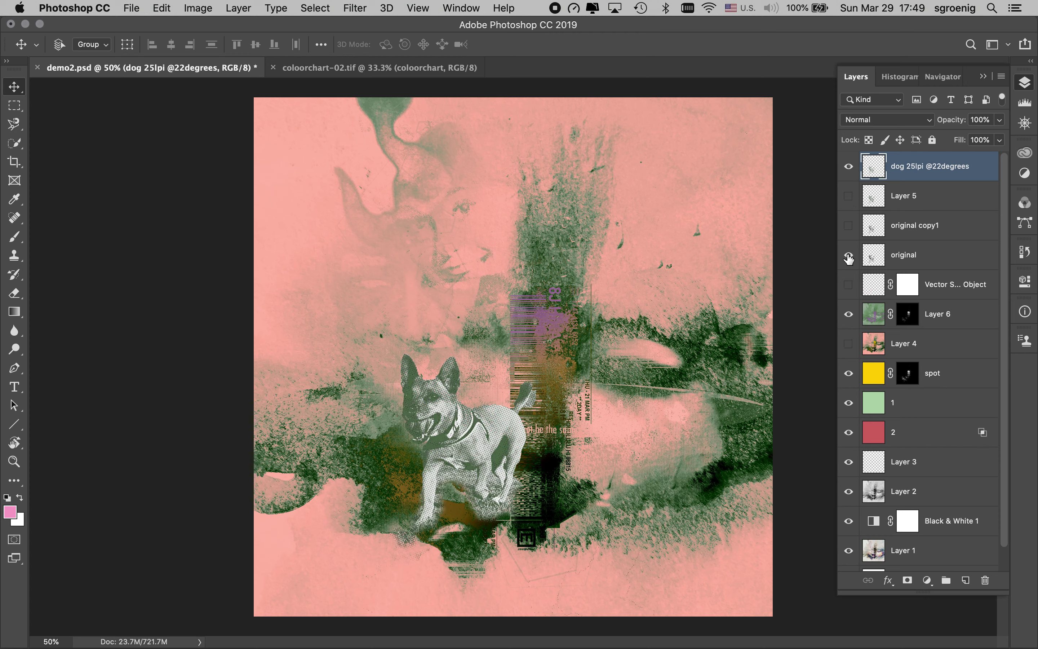
left_click(849, 256)
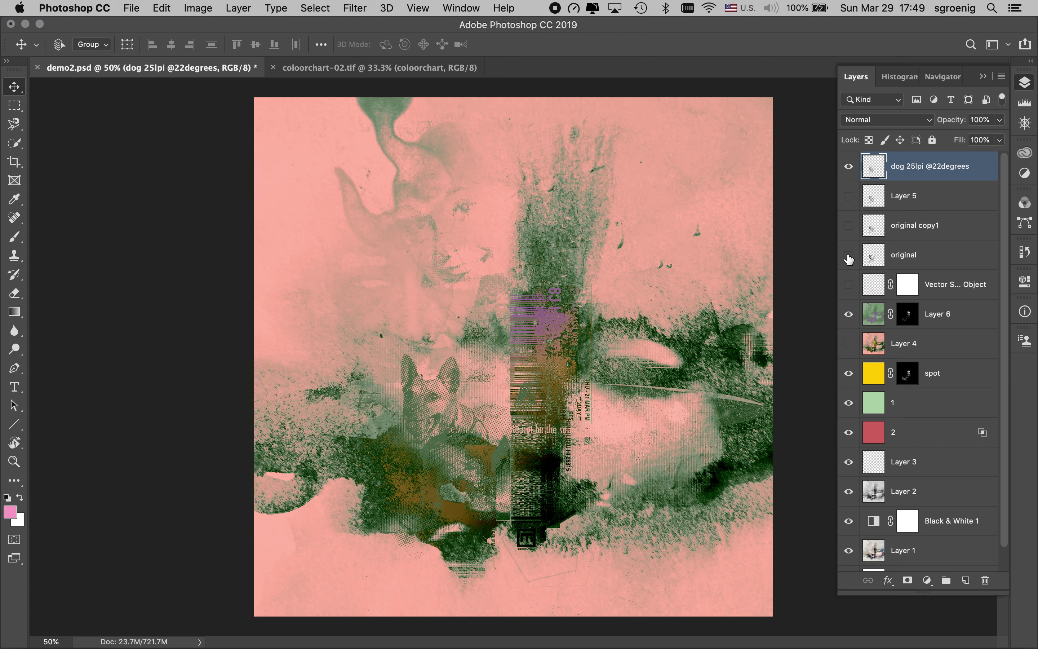
Show the full halftone dog in 'original' and the light-ray streaks, toggling the streaks to compare
left_click(848, 285)
left_click(849, 285)
left_click(849, 284)
left_click(848, 196)
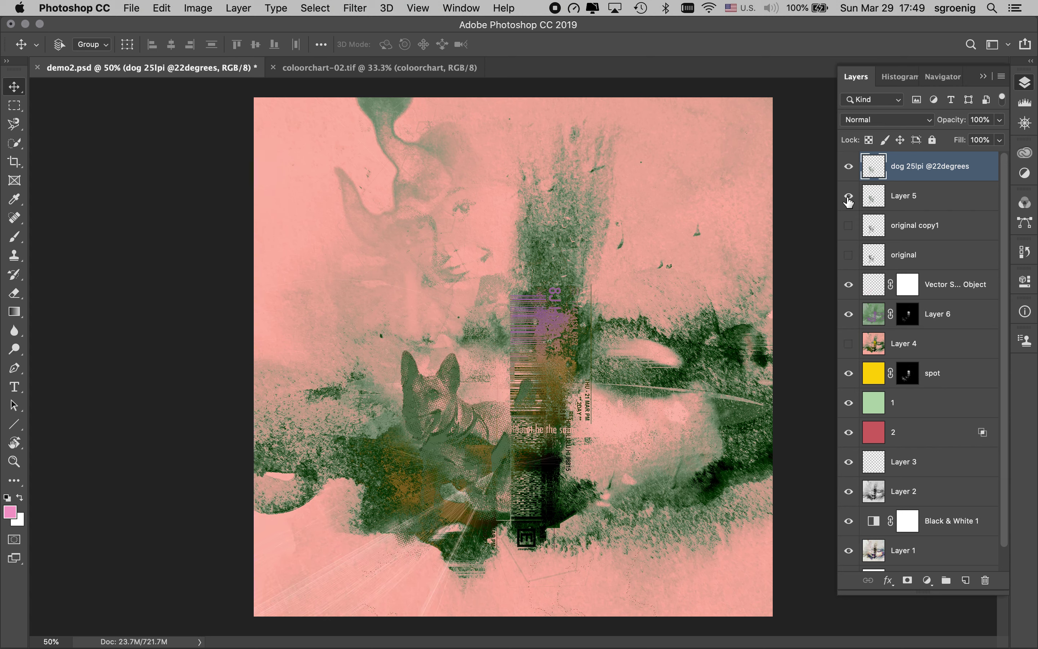
left_click(848, 197)
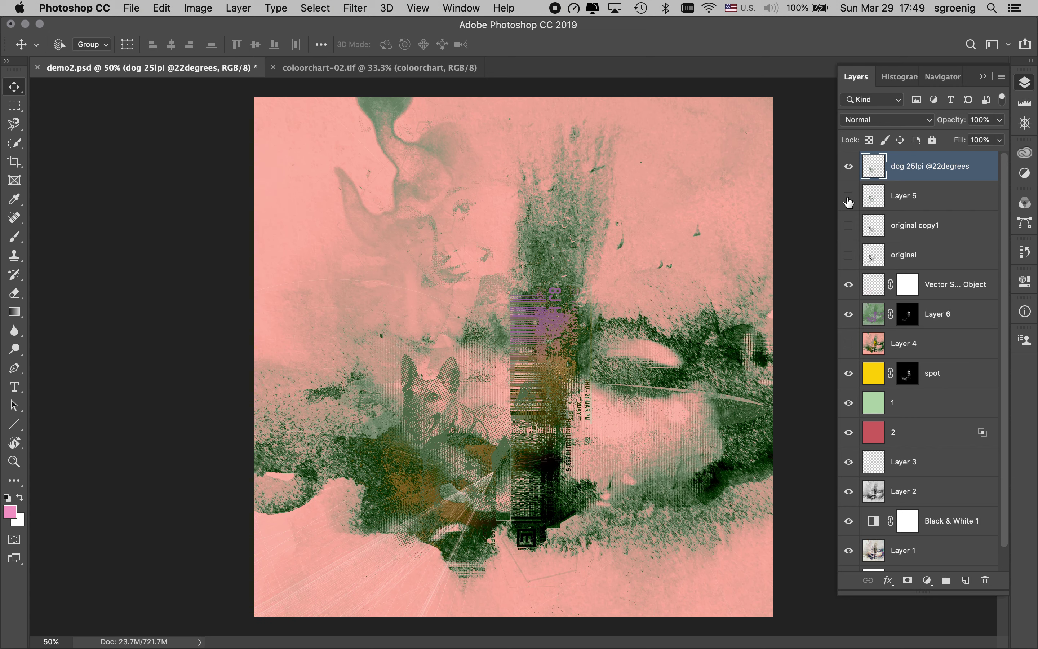
left_click(848, 226)
left_click(849, 225)
left_click(848, 167)
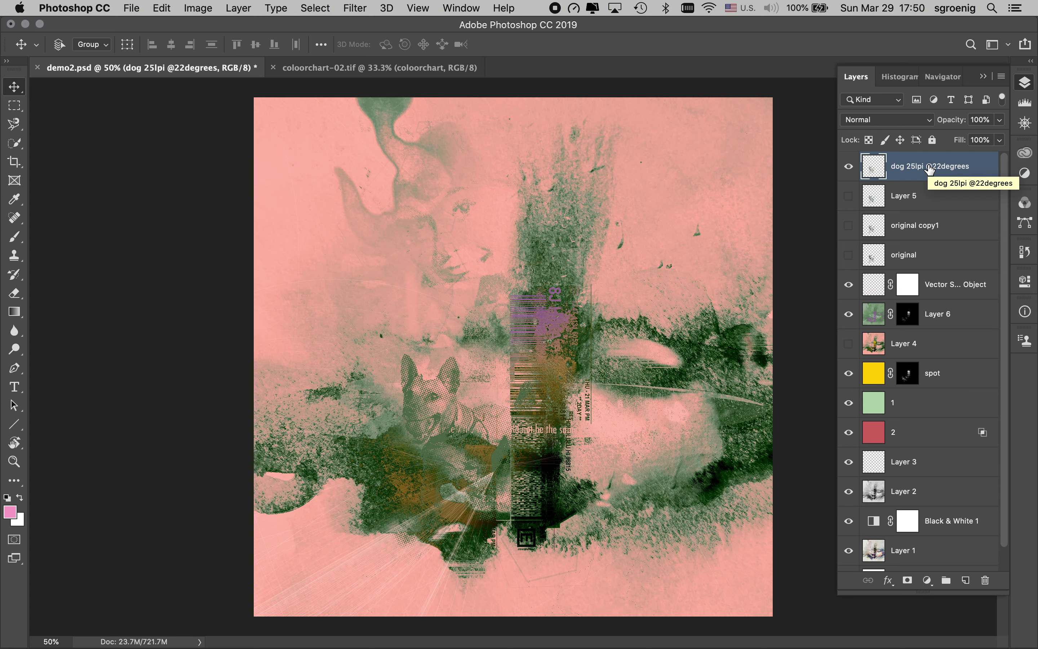
Stamp the visible pink collage into Layer 7, hide it, and check the yellow spot layer
key("super+alt+shift+e")
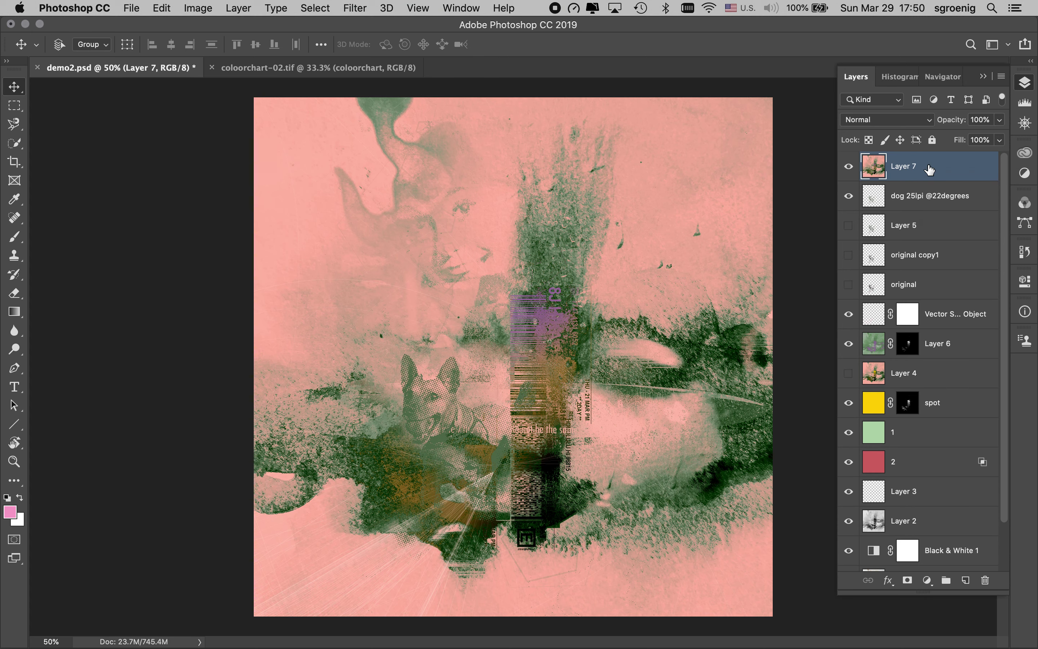
left_click(849, 166)
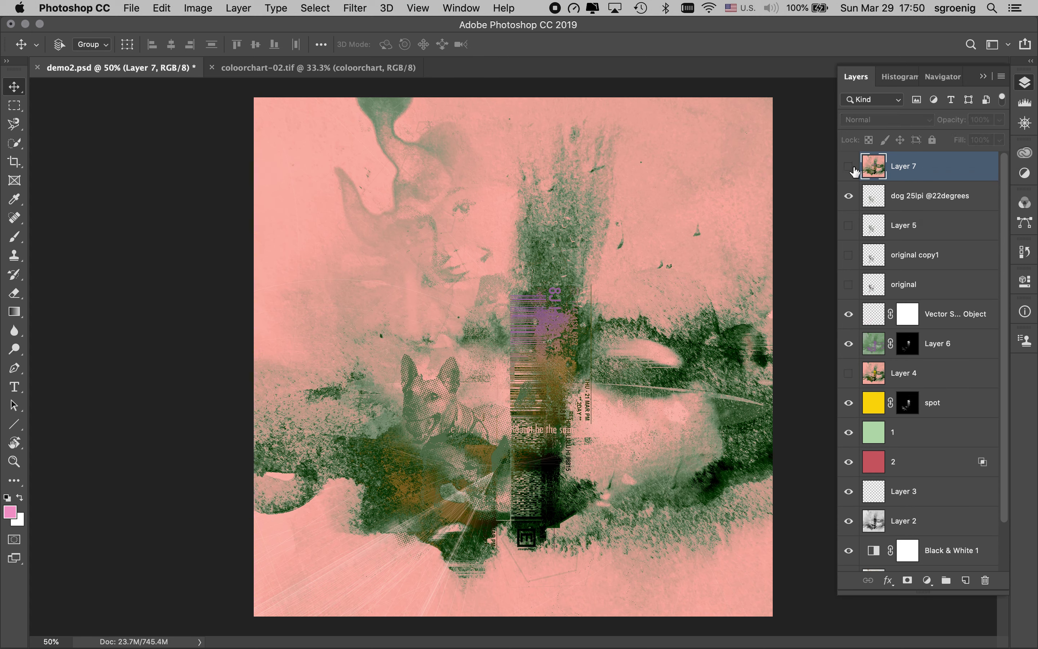
left_click(848, 403)
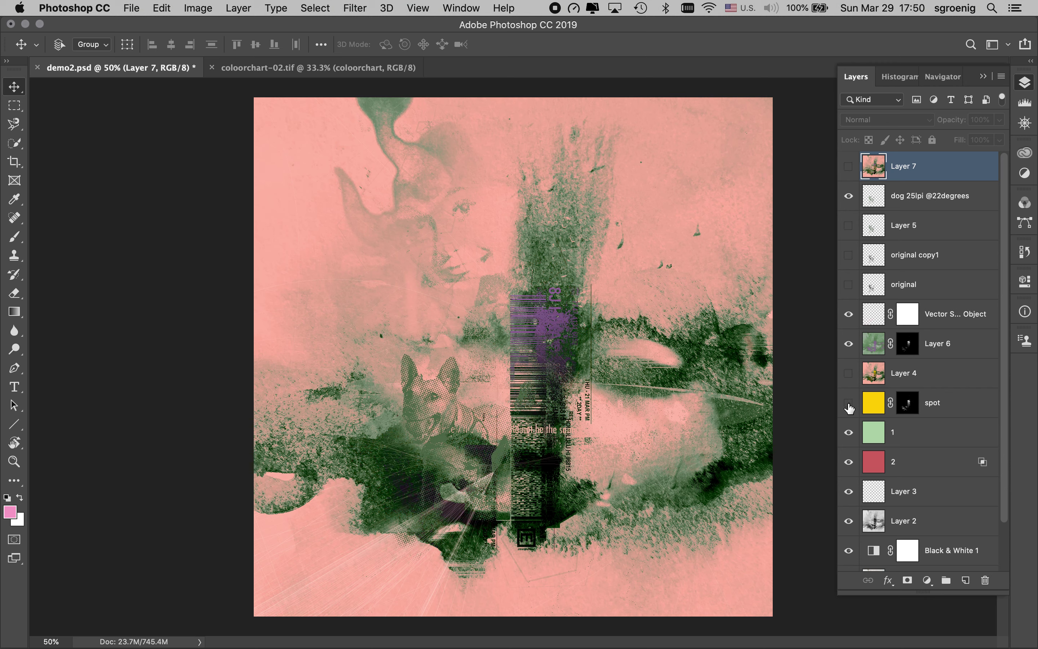
left_click(849, 404)
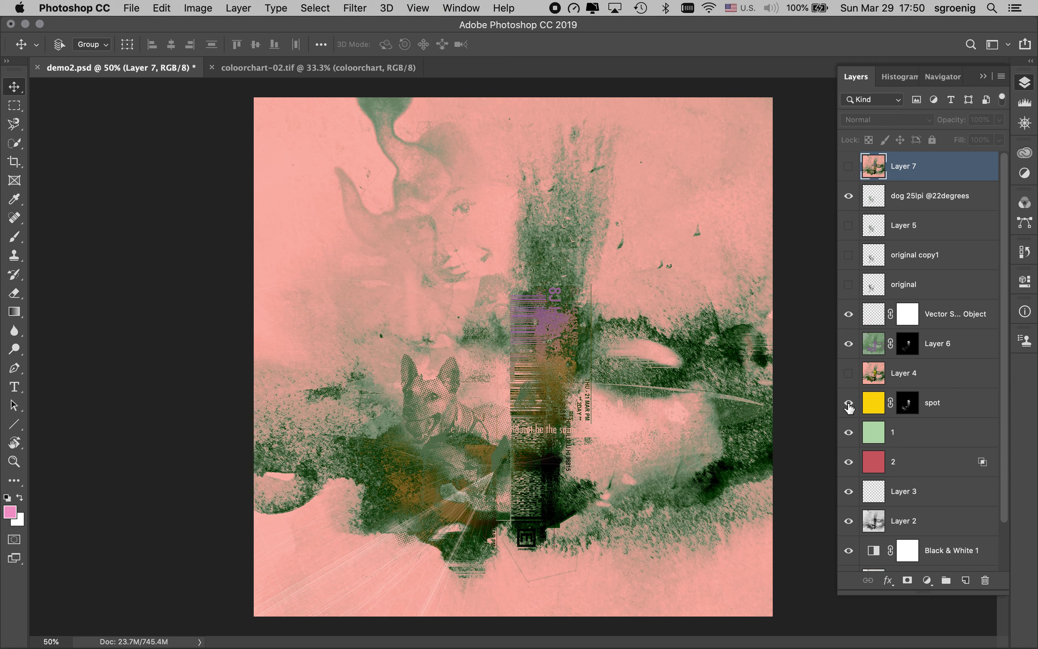
Hide layer 2 for a green background, show 'original', and stamp the green collage into Layer 8
left_click(849, 462)
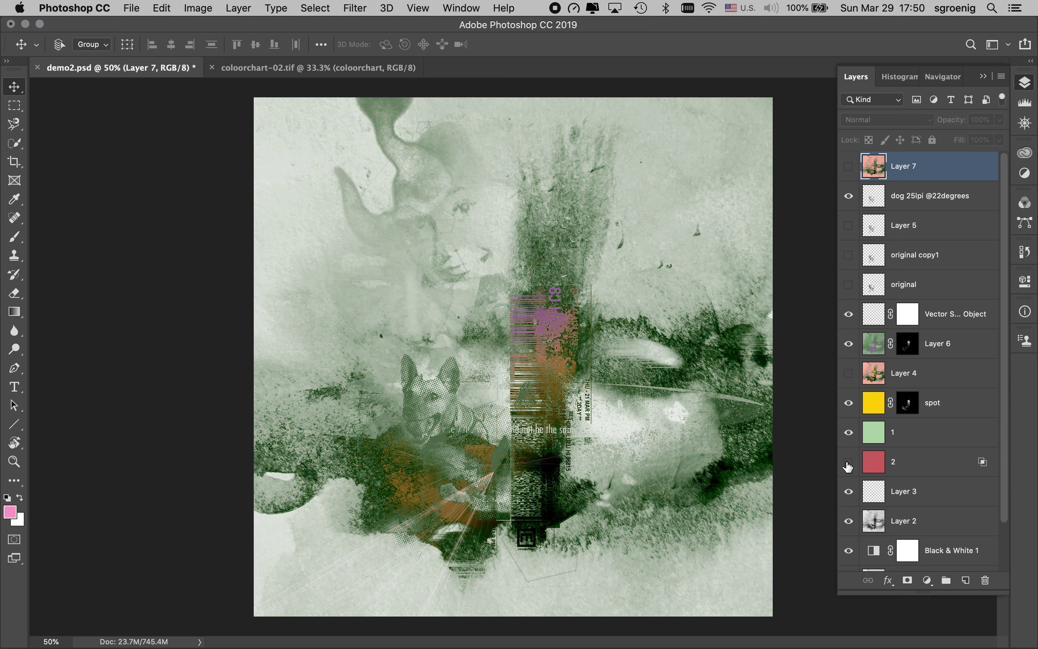
left_click(848, 255)
left_click(848, 254)
left_click(848, 225)
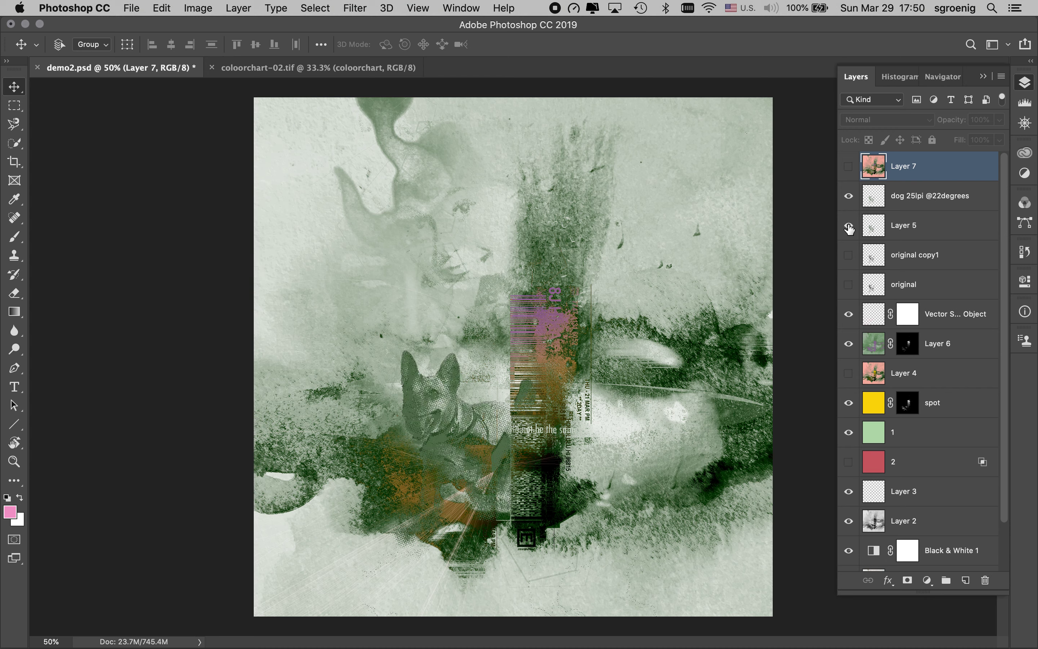
left_click(849, 225)
left_click(849, 284)
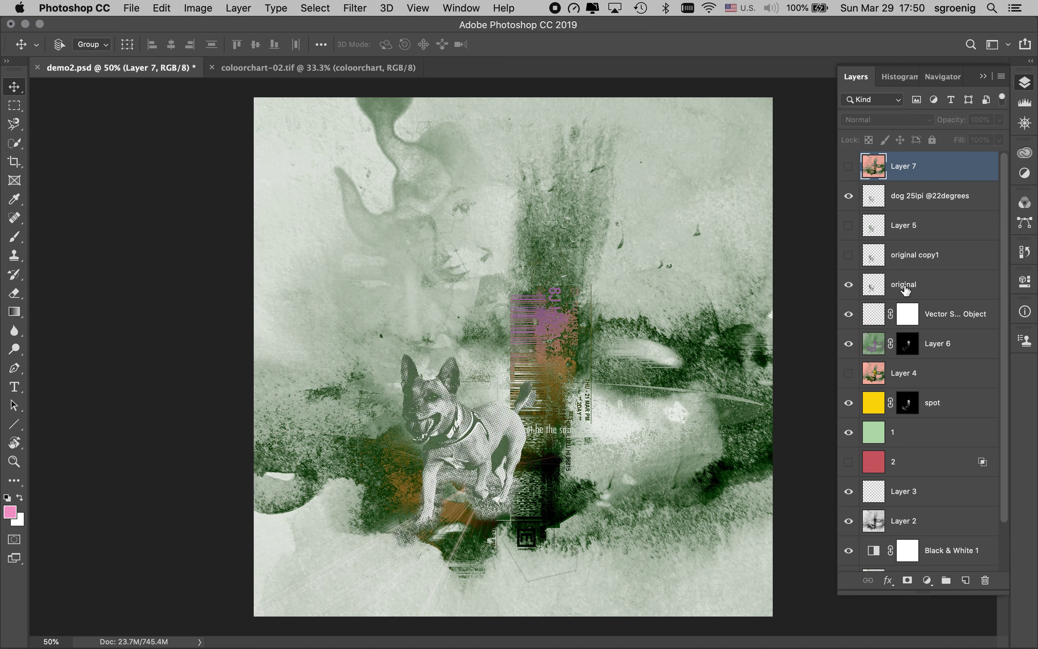
left_click(948, 202)
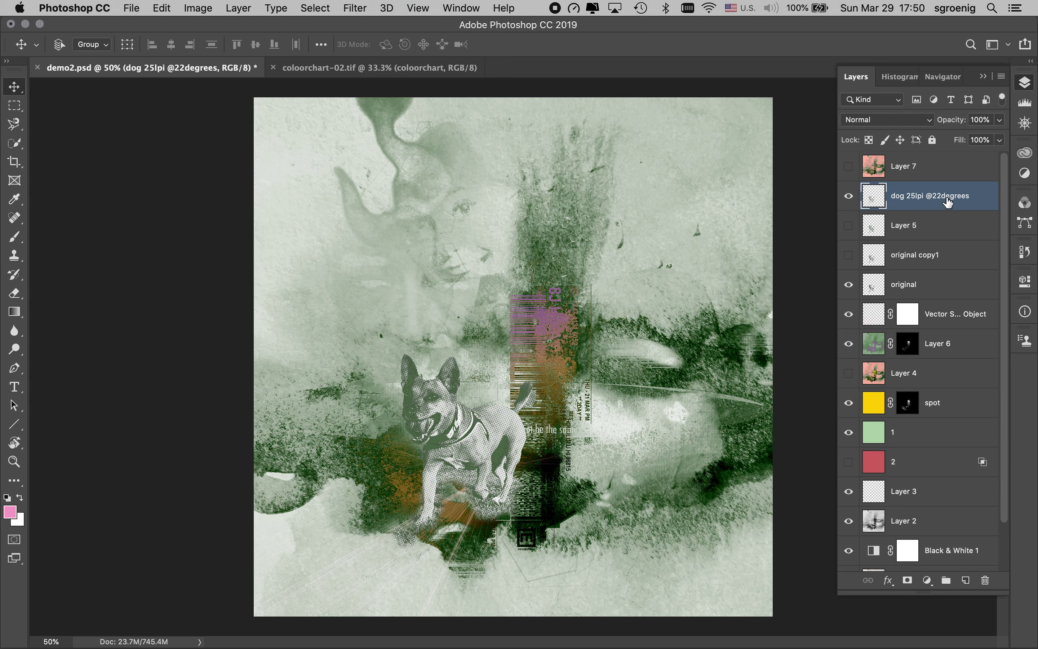
key("super+alt+shift+e")
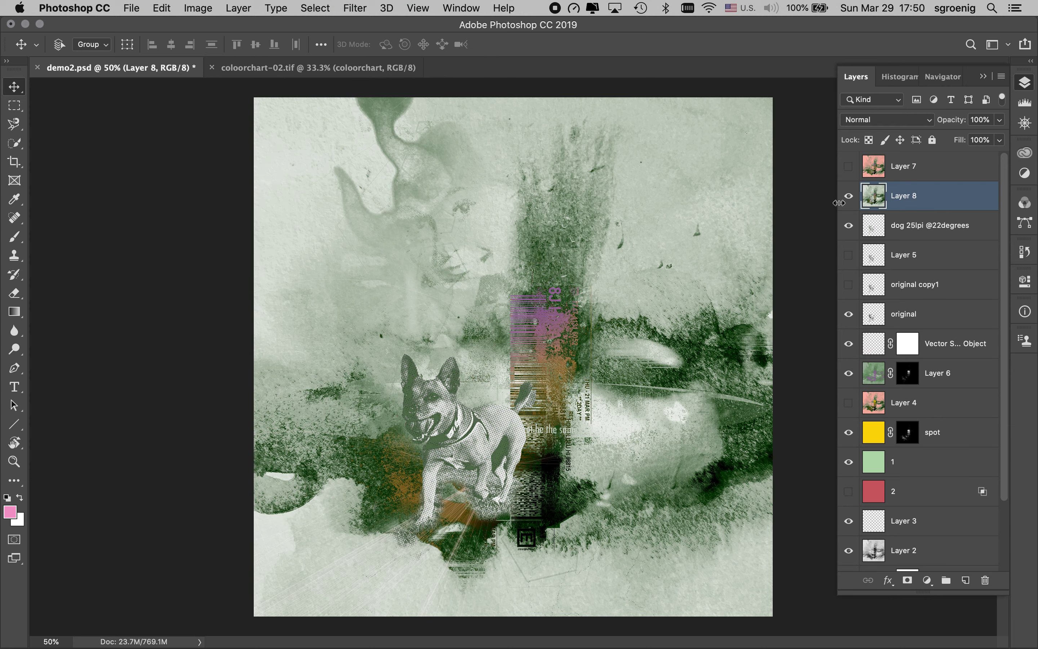
Make the pink Layer 7 visible and active on top of Layer 8
left_click(849, 167)
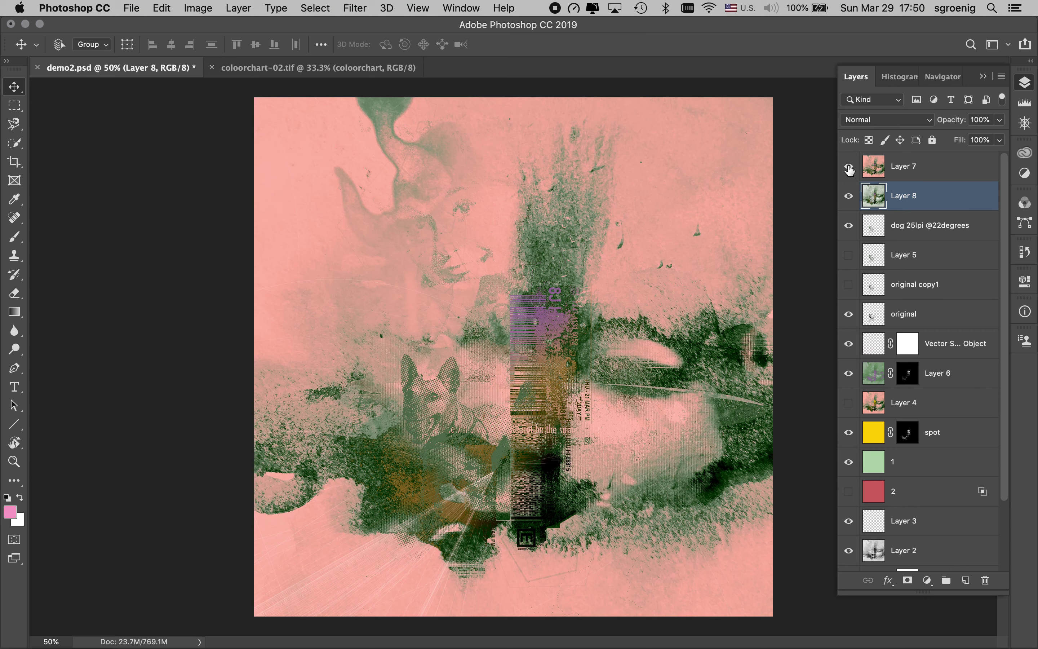
left_click(905, 166)
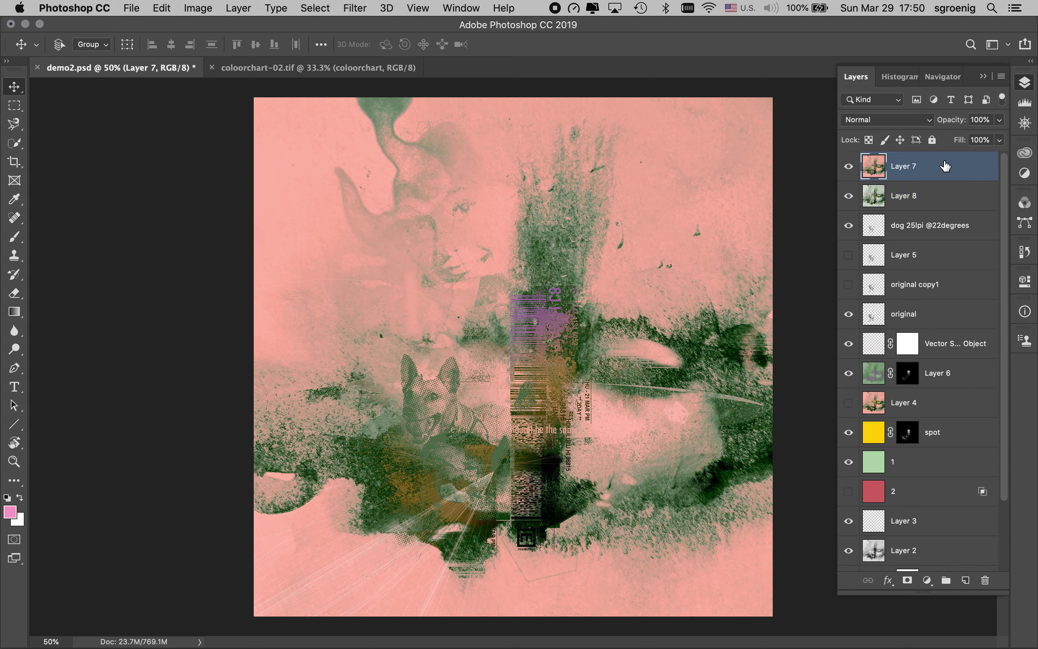
left_click(849, 168)
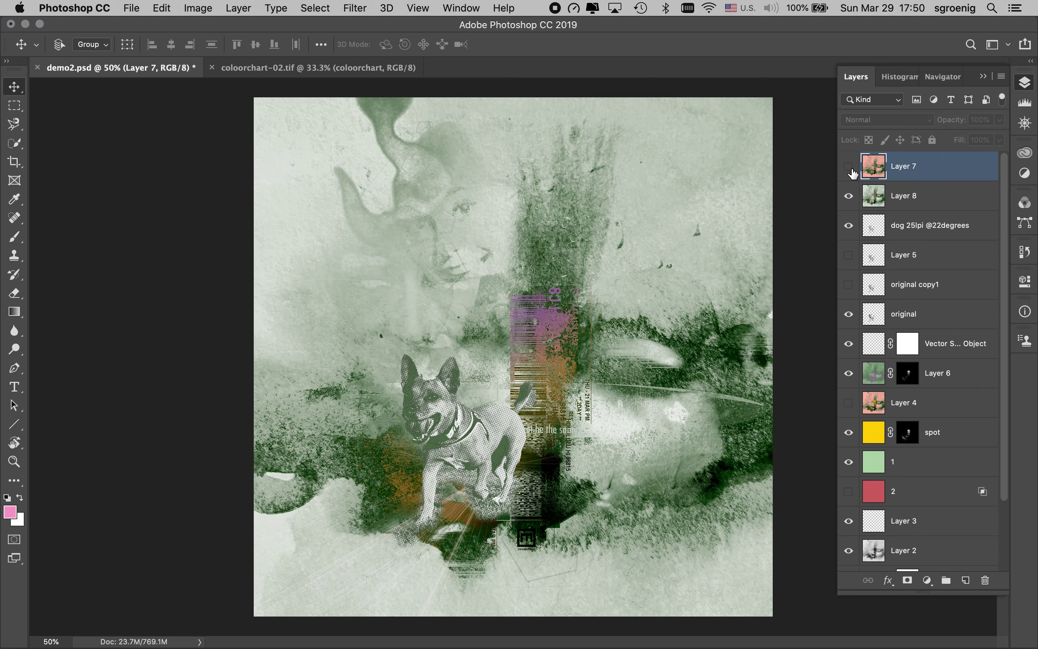
left_click(851, 169)
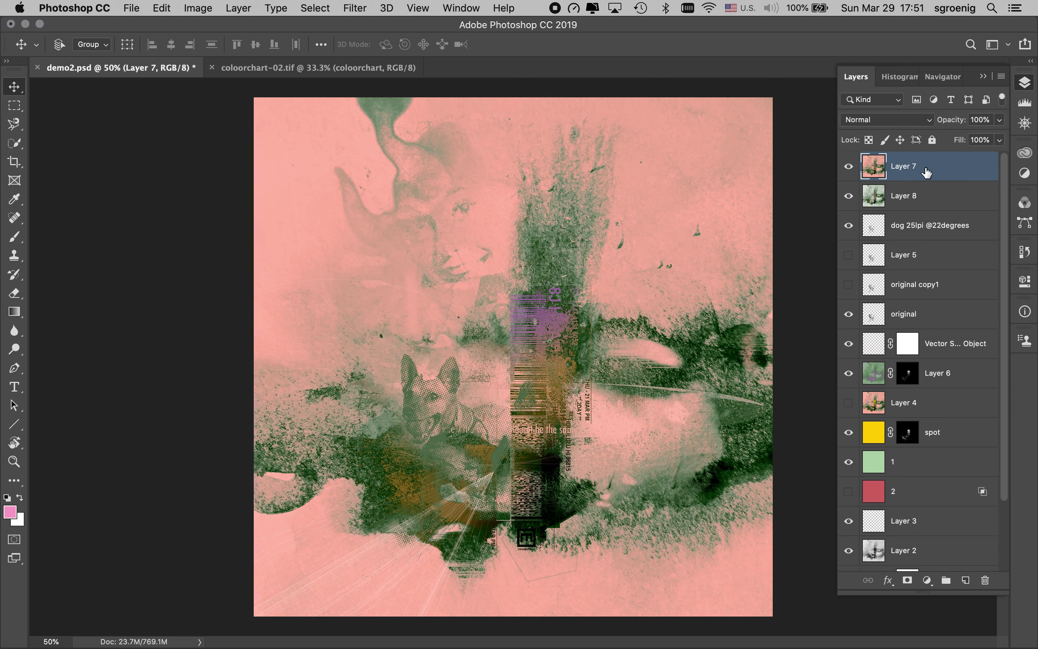
Copy the pink merged layer and paste it into a new clipboard-sized Untitled-1 document
key("super+a")
key("super+c")
key("super+n")
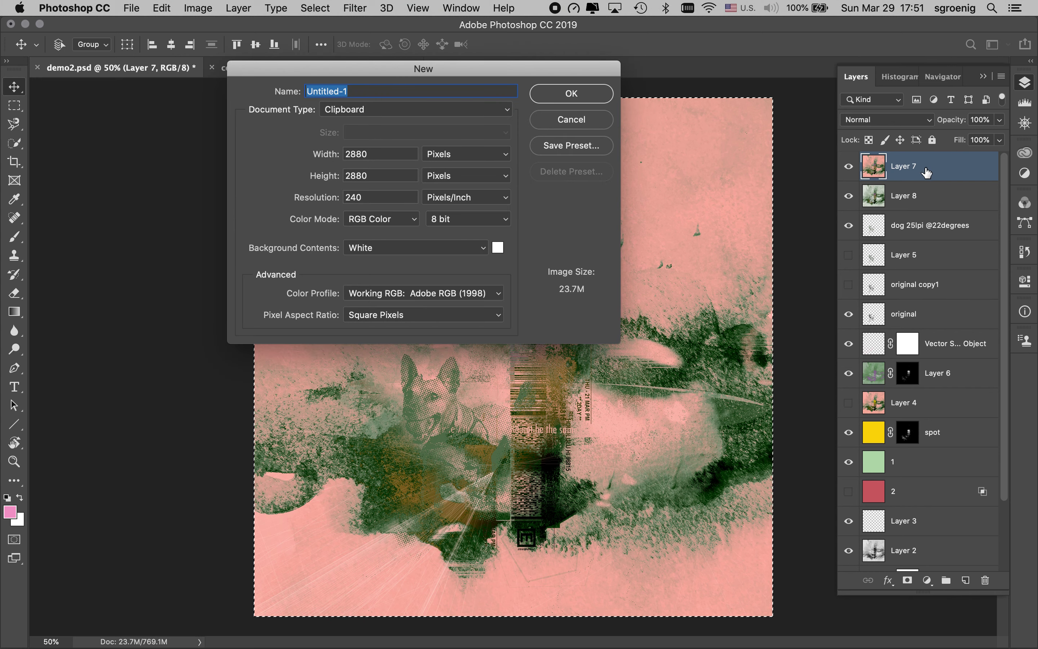
key("Return")
key("super+v")
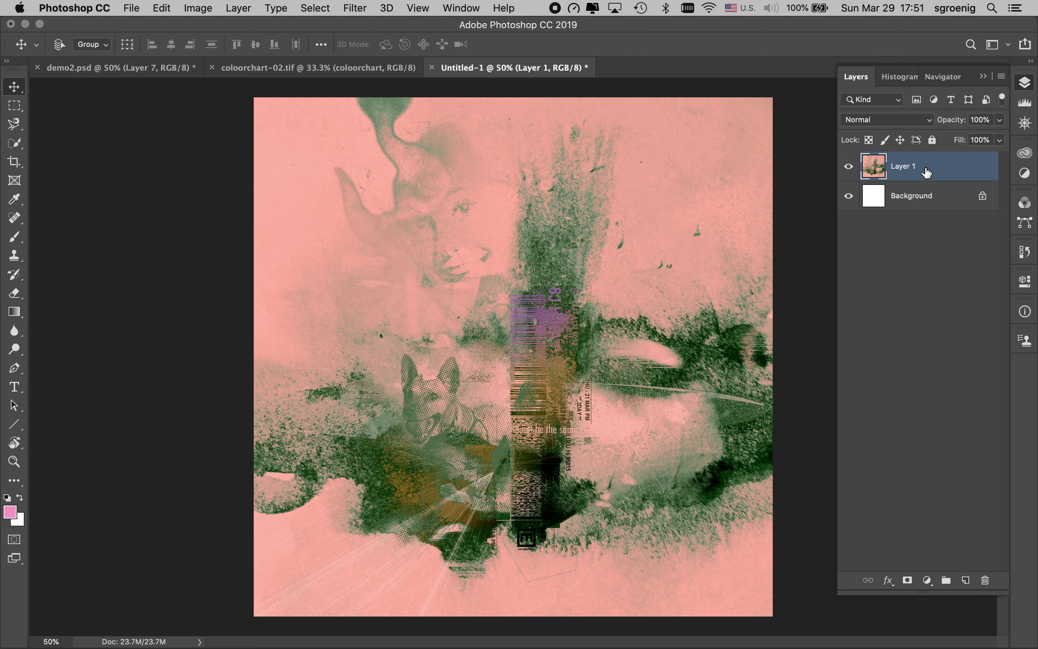
Drag the green Layer 8 from demo2.psd into Untitled-1
key("super")
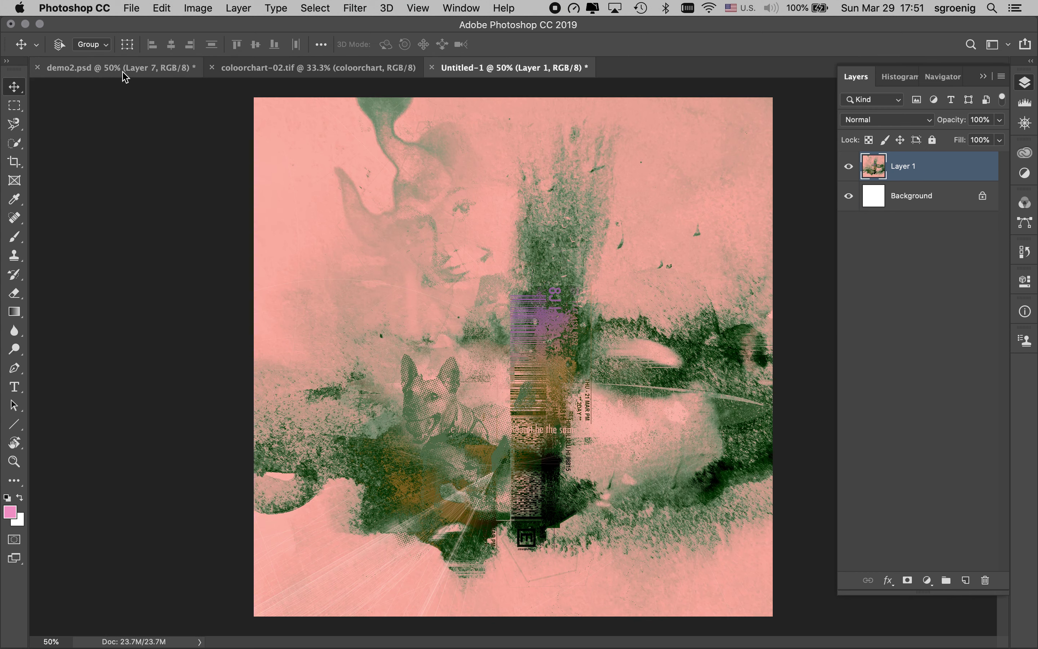
left_click(122, 68)
left_click(848, 166)
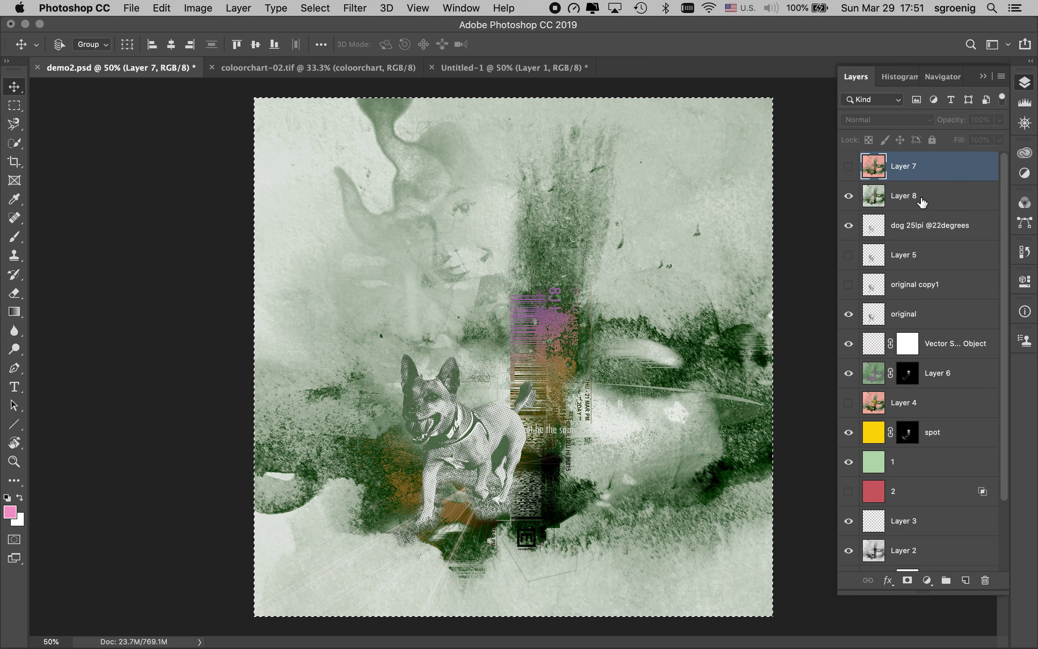
left_click(923, 201)
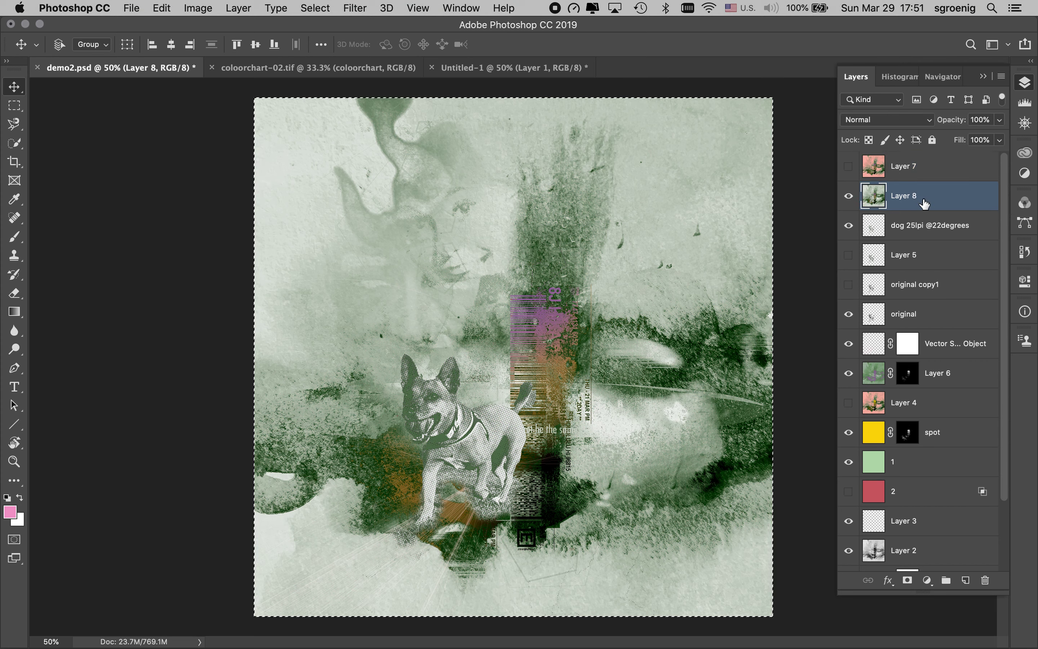
left_click_drag(768, 97, 521, 70)
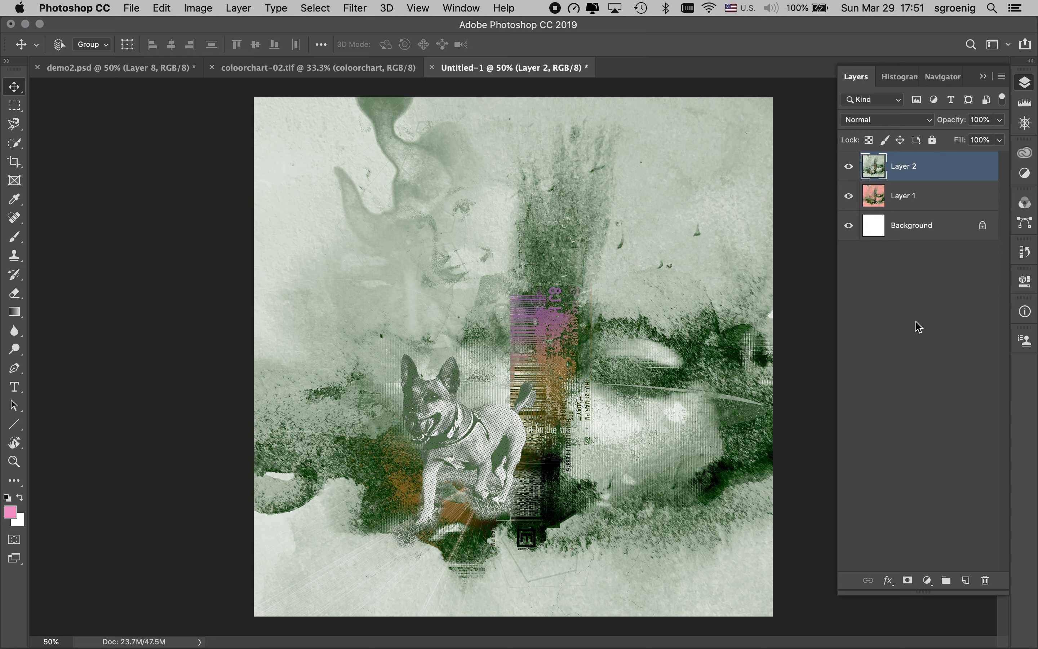
key("super+a")
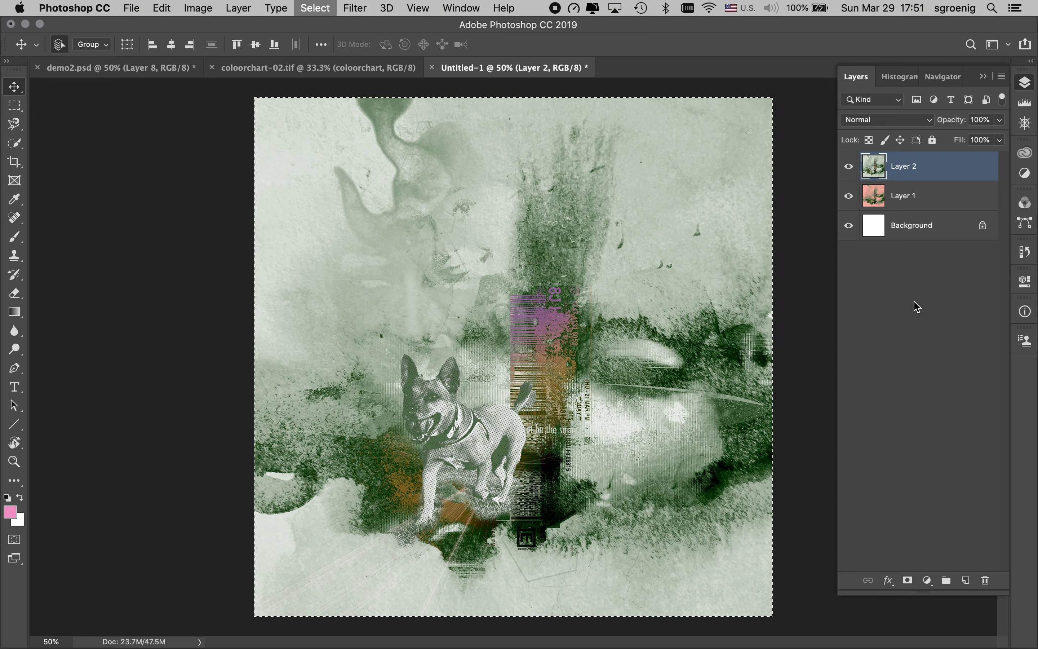
key("super+c")
key("super+n")
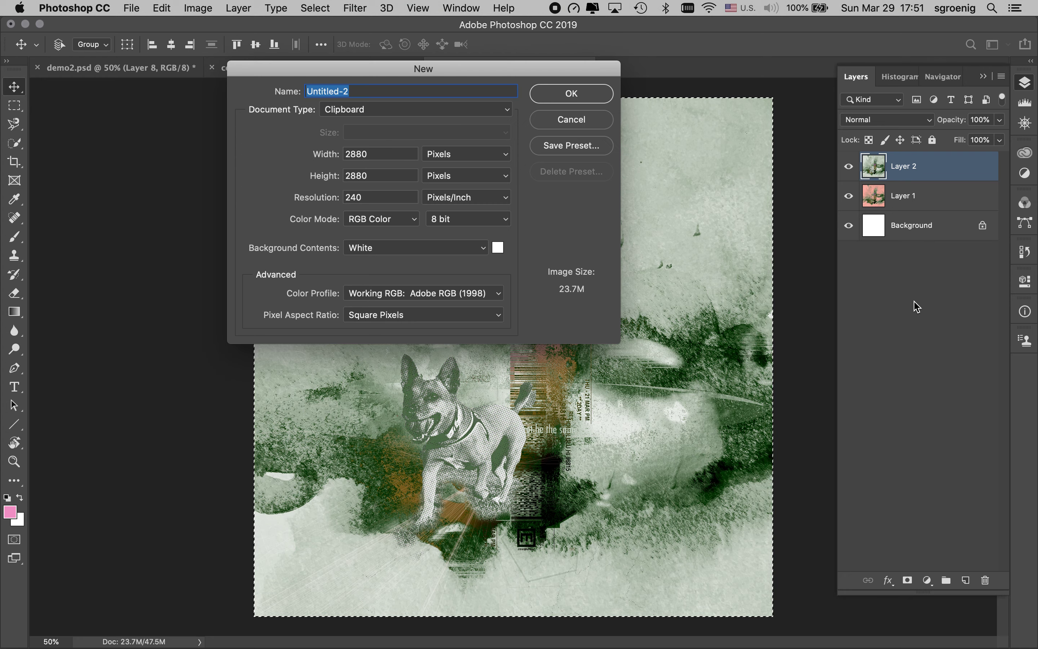
key("Return")
key("super+v")
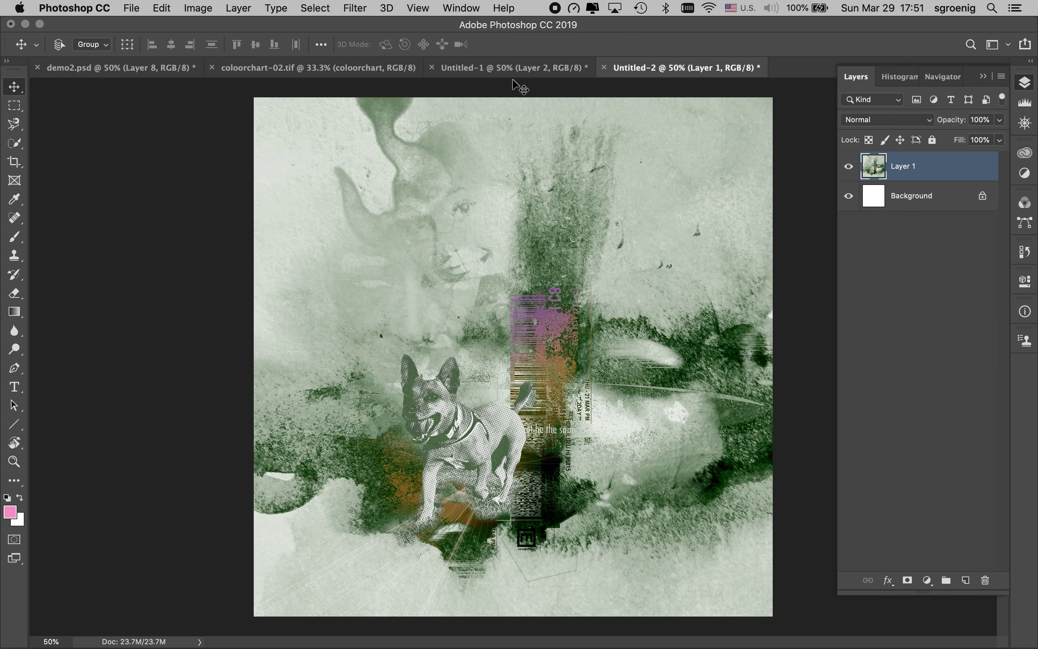
left_click(511, 68)
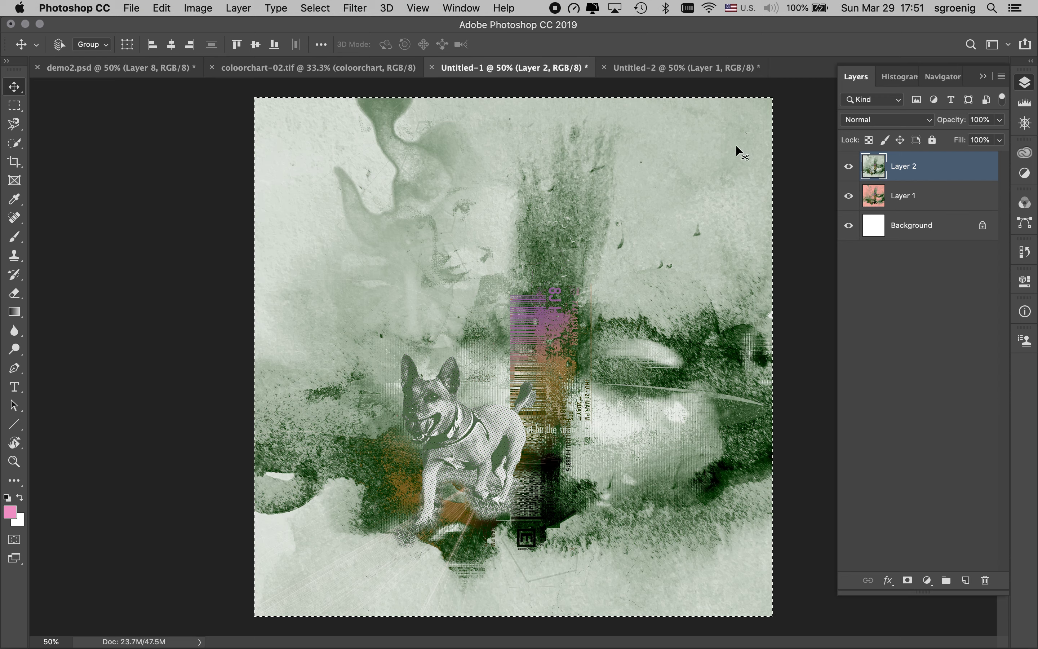
left_click_drag(893, 166, 985, 580)
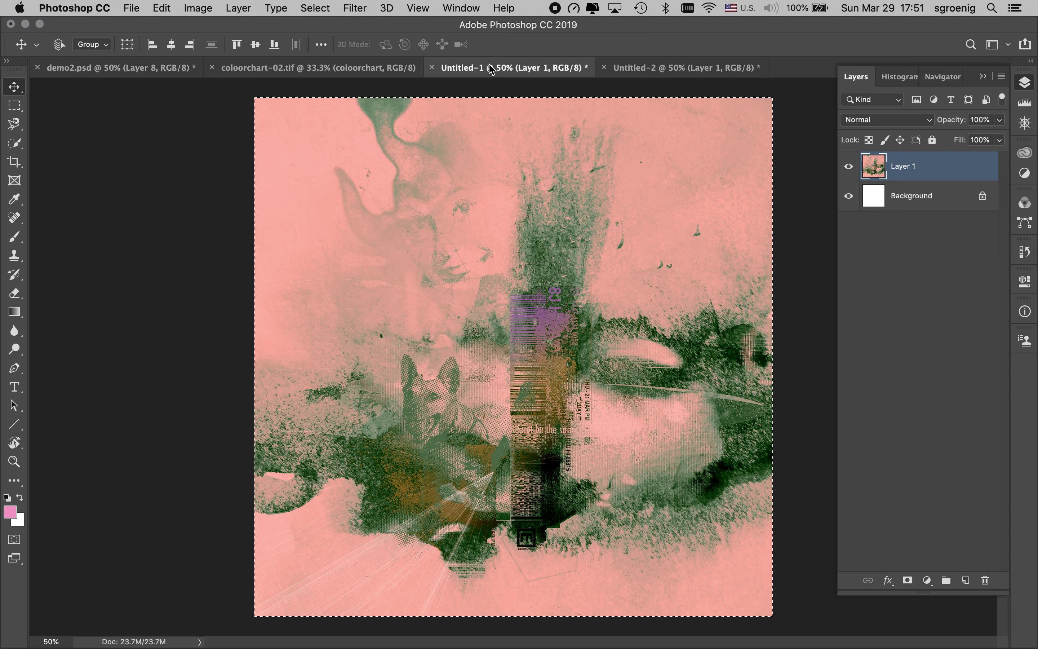
left_click(638, 66)
left_click(553, 67)
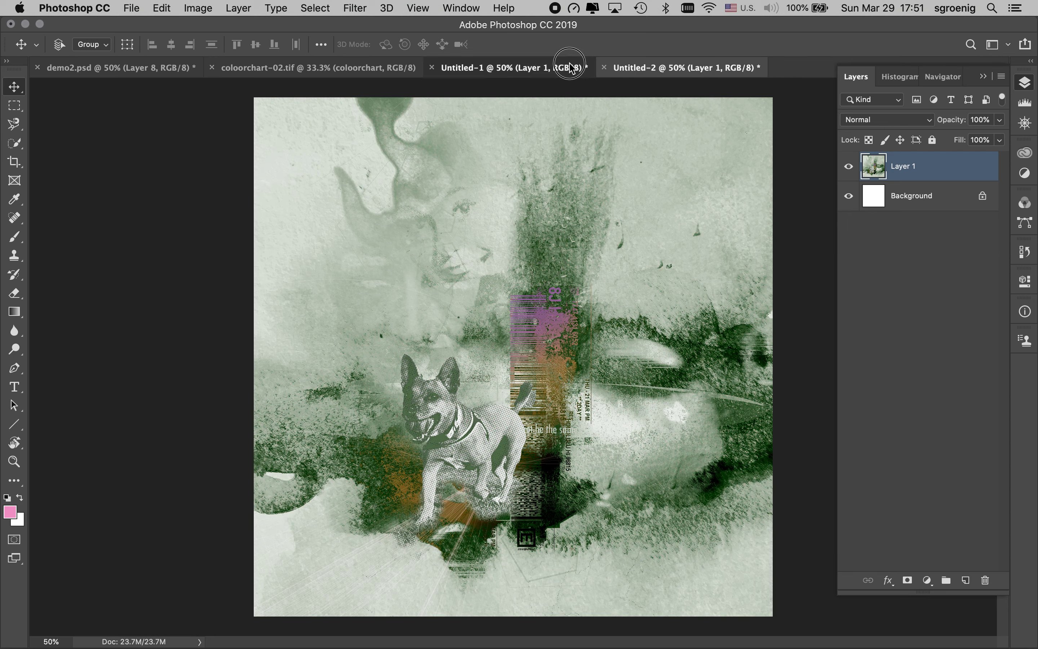
left_click(661, 68)
left_click(559, 72)
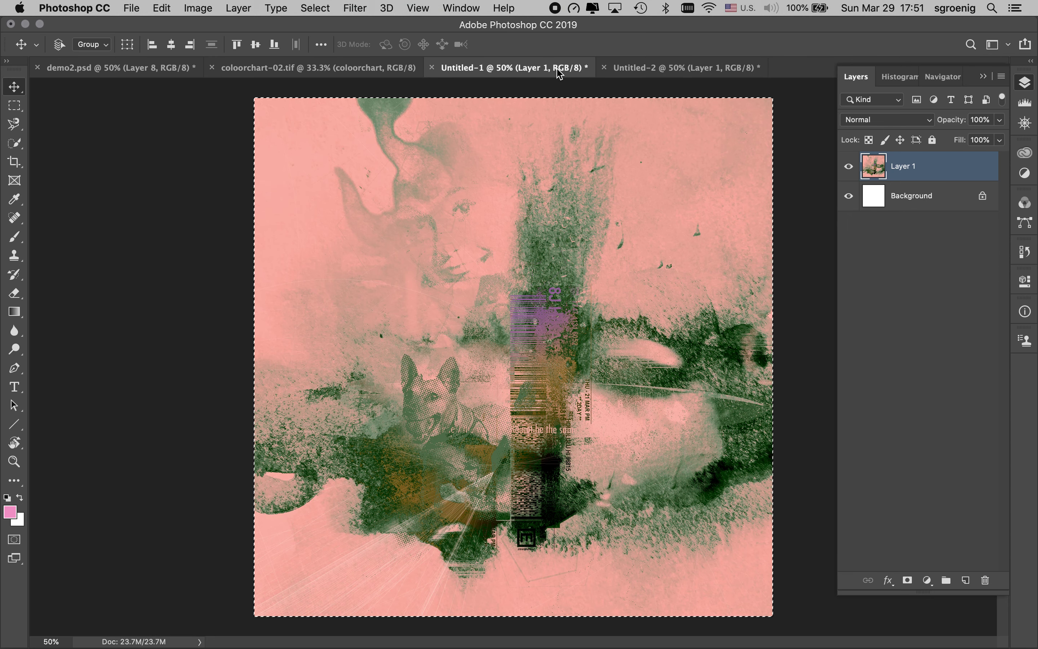
left_click(646, 65)
left_click(526, 73)
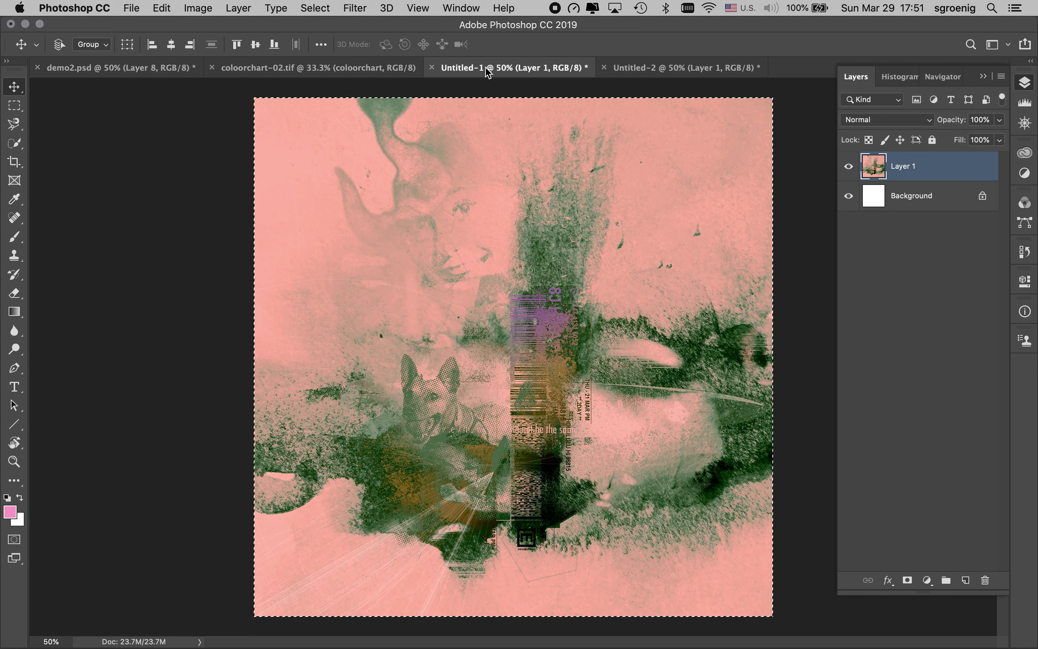
Open Export As for Untitled-1 and set Format to JPG with Quality 80%
left_click(131, 8)
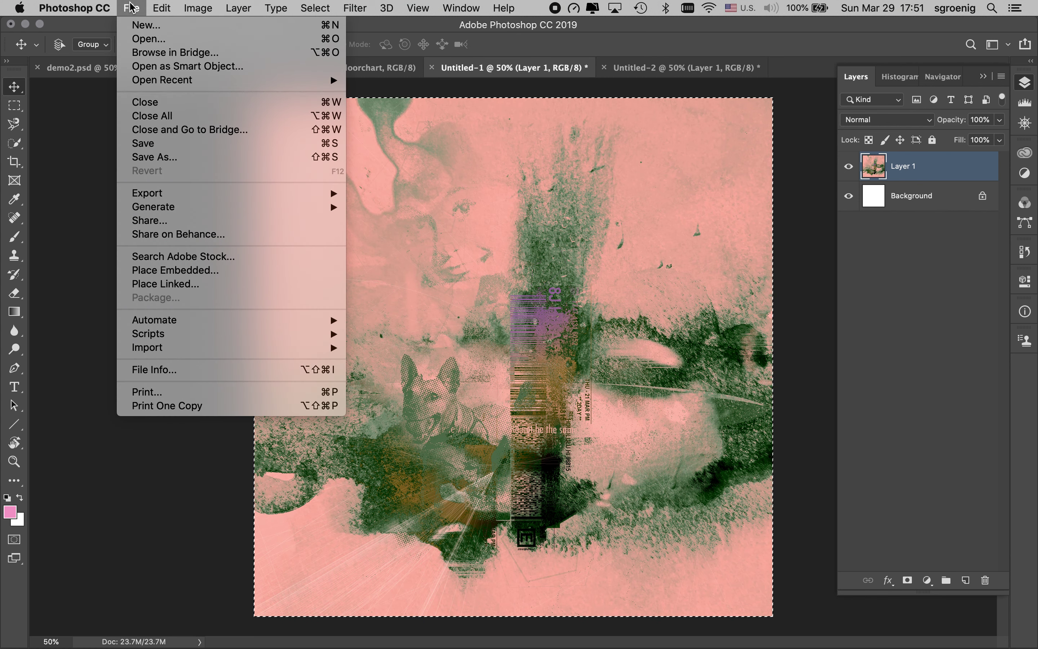
mouse_move(137, 200)
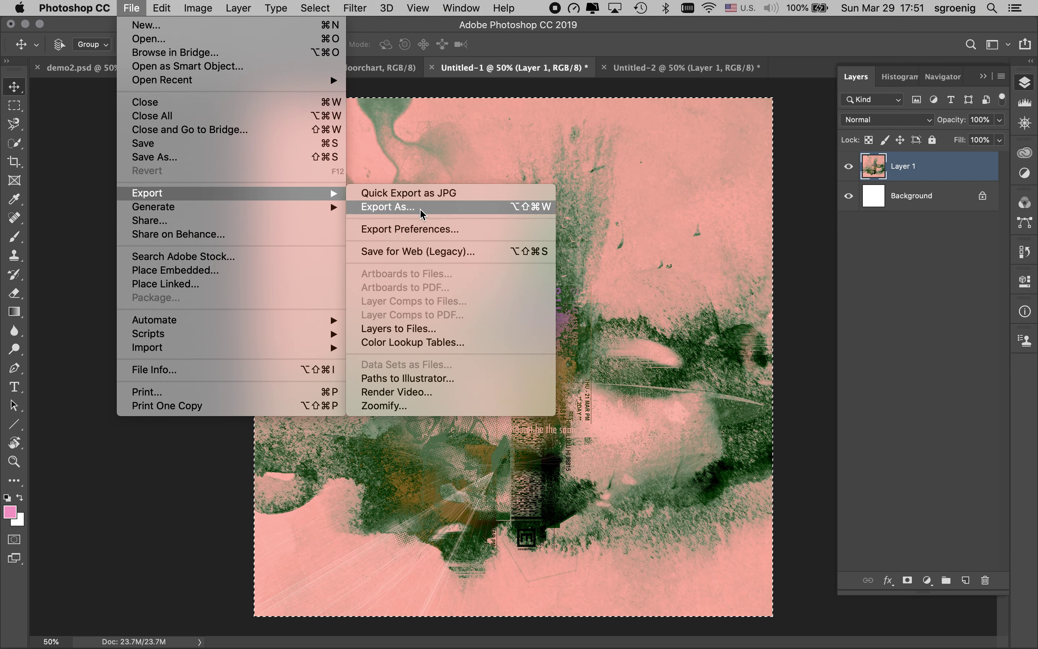
left_click(420, 209)
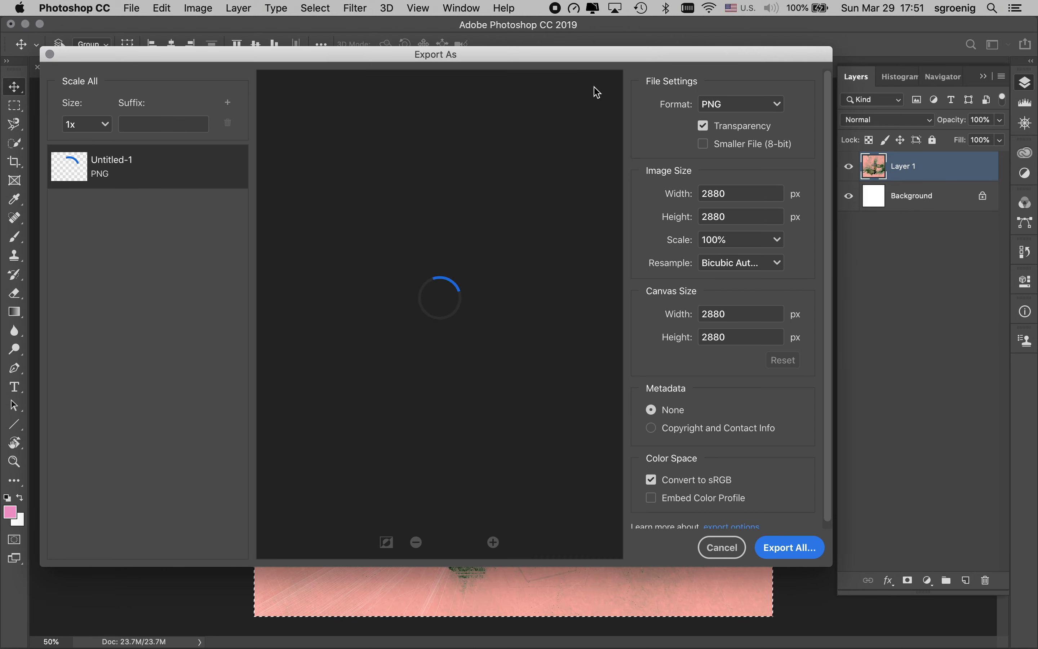
left_click(765, 108)
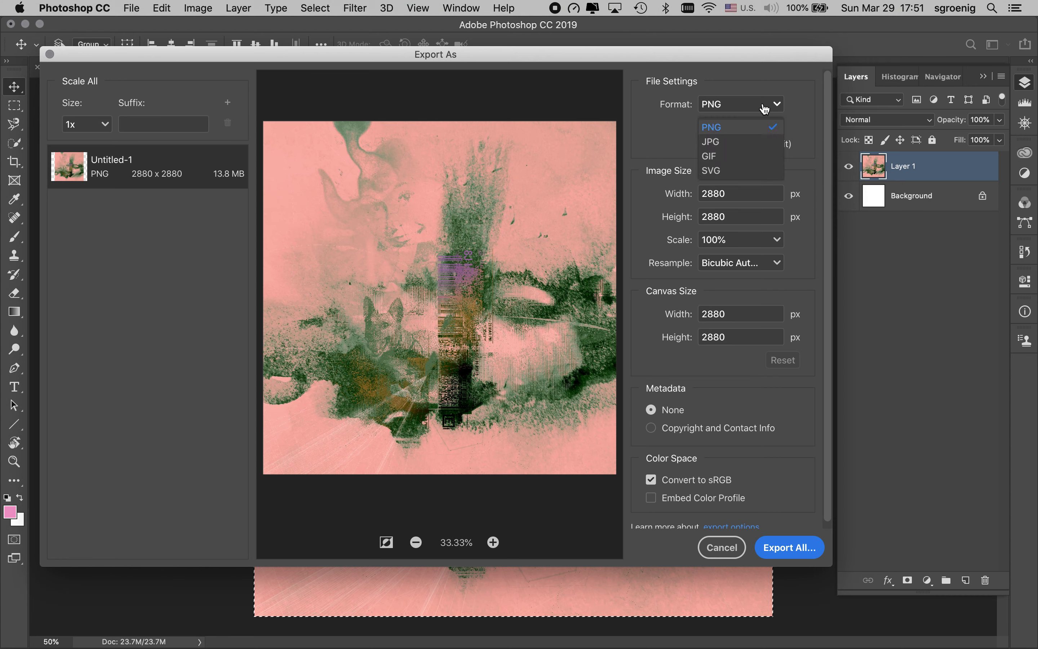
left_click(743, 149)
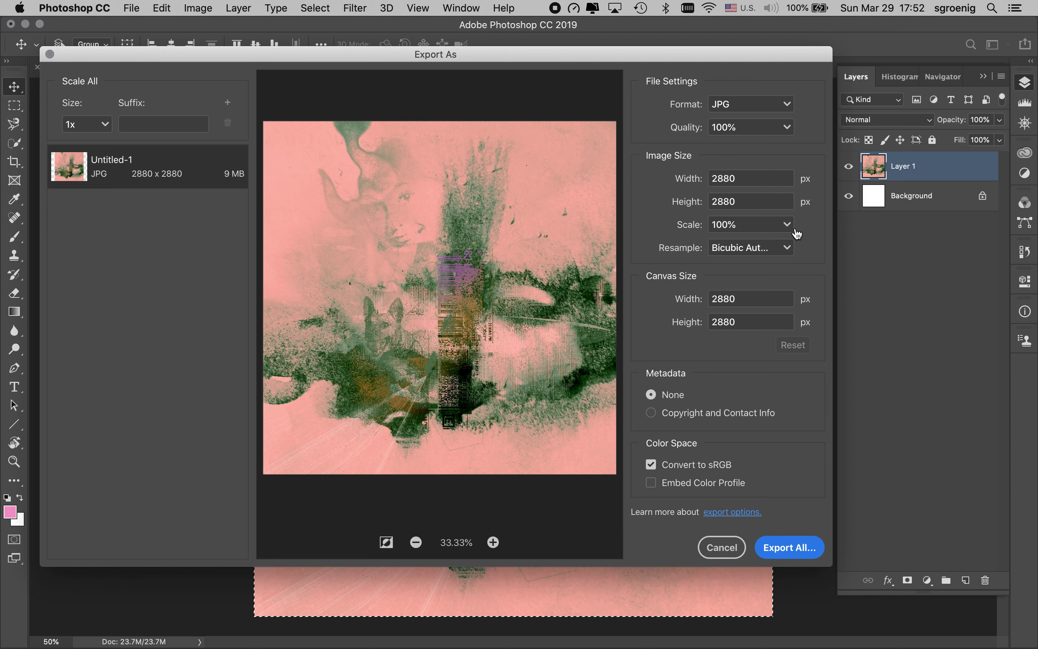
left_click(785, 129)
left_click(729, 248)
Export the pink collage as yourname_01.jpg into a newly created Desktop folder your_name
left_click(797, 547)
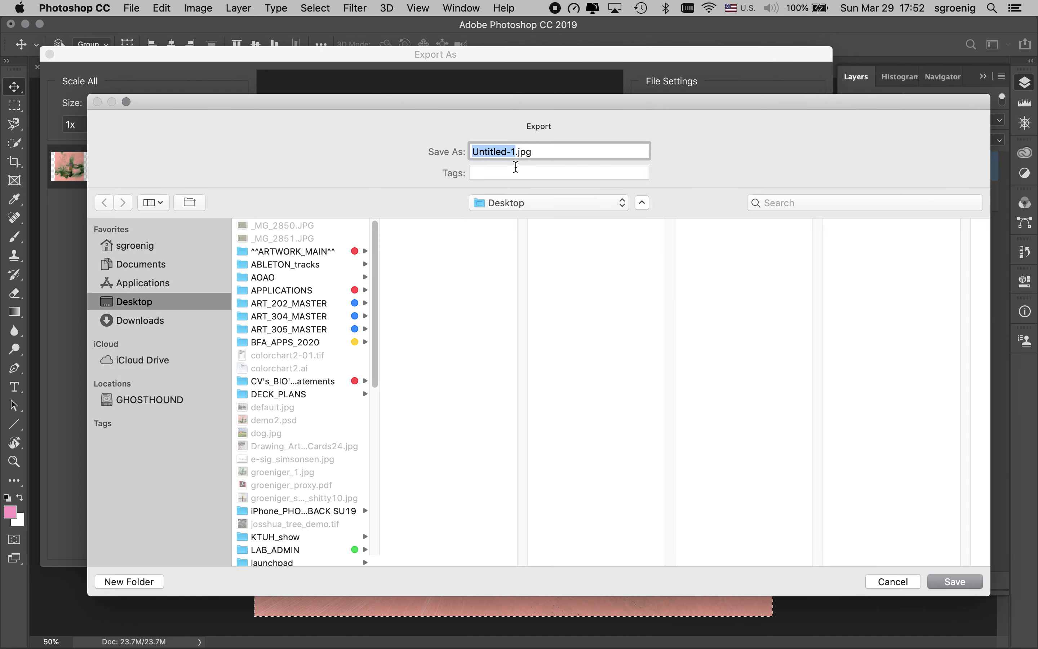
type("yourname_01")
left_click(129, 582)
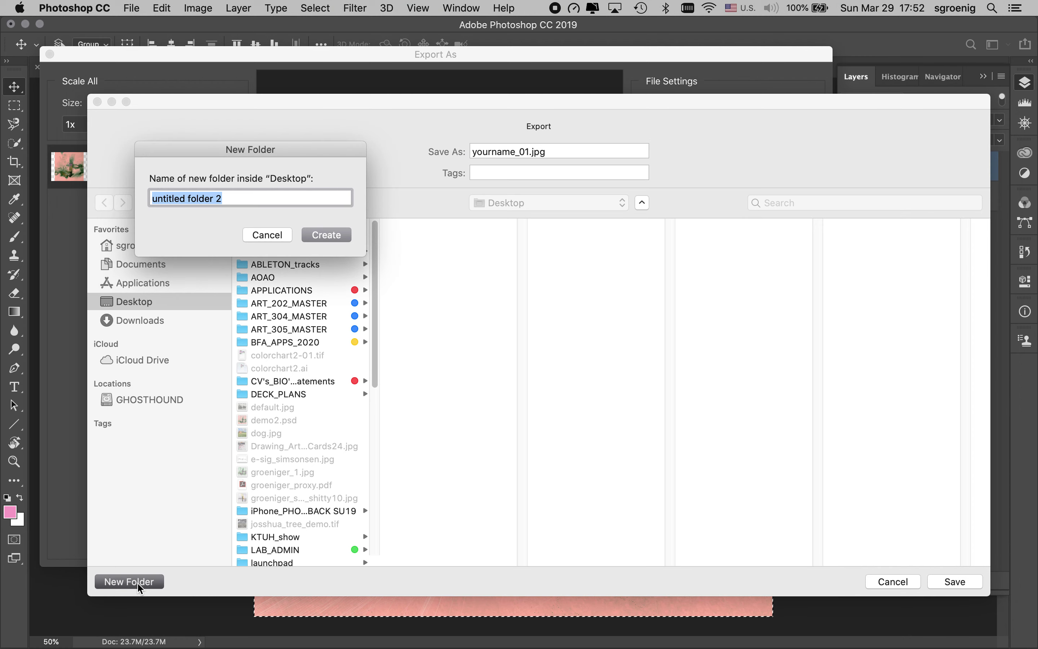
type("your_name")
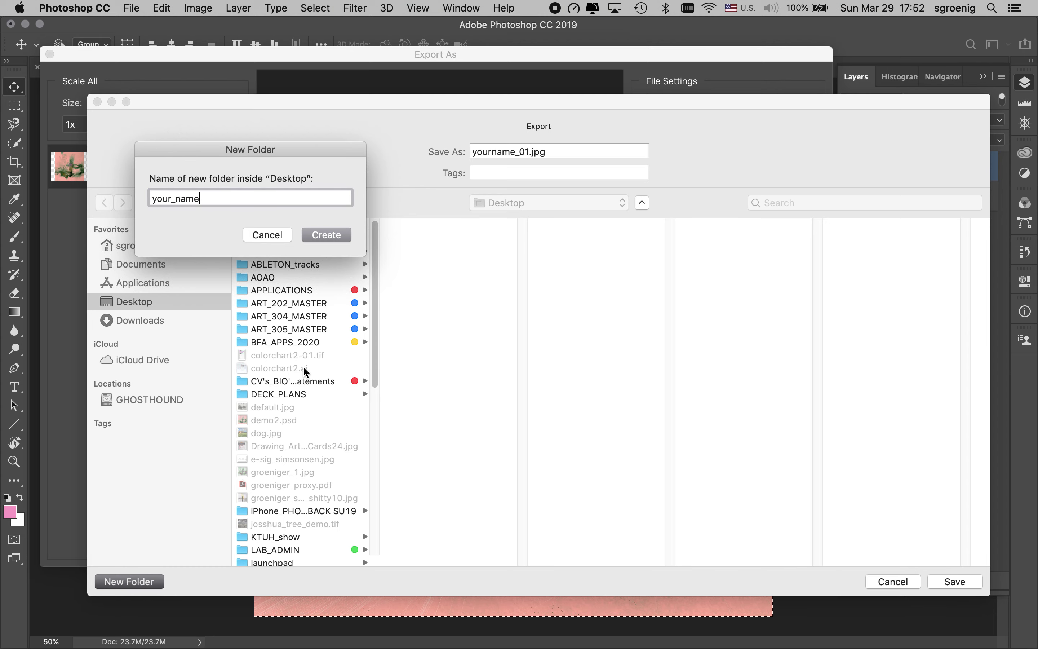
left_click(337, 238)
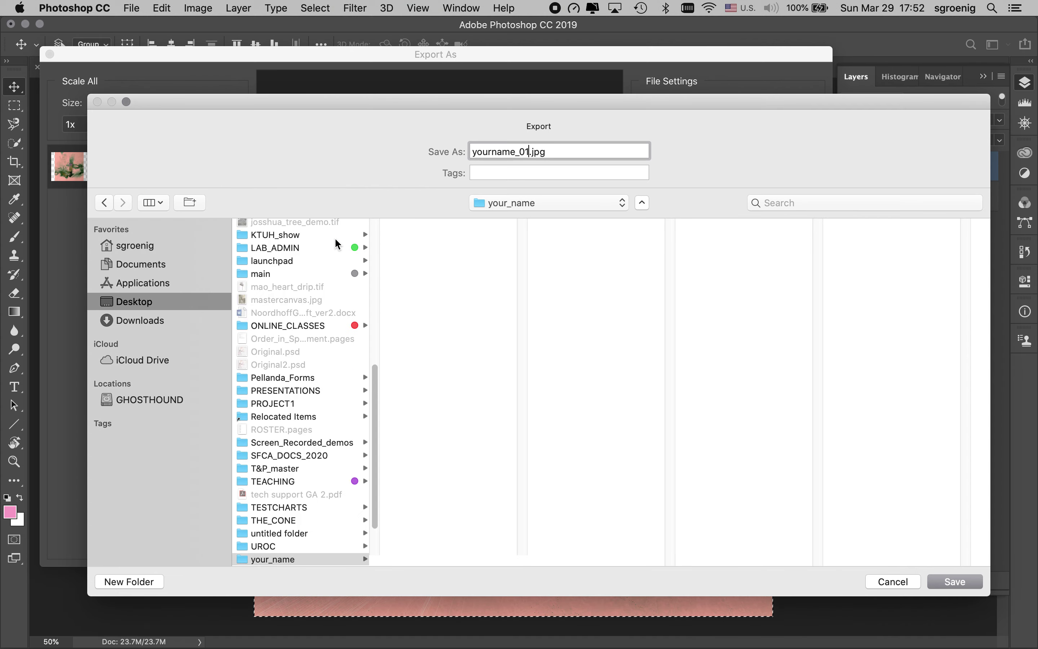
left_click(295, 560)
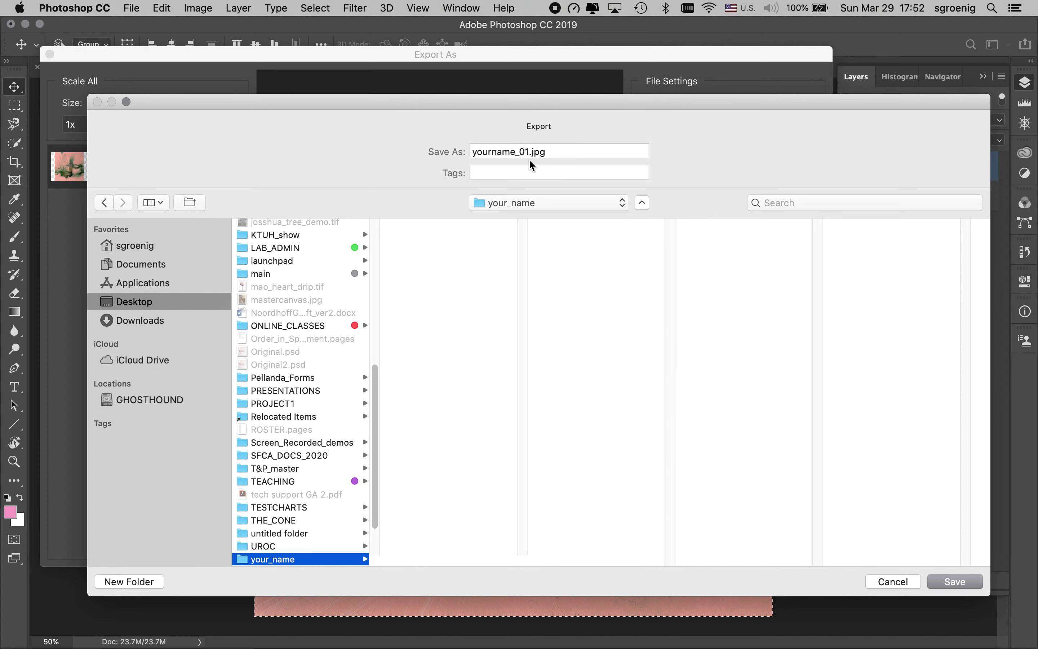
left_click(956, 583)
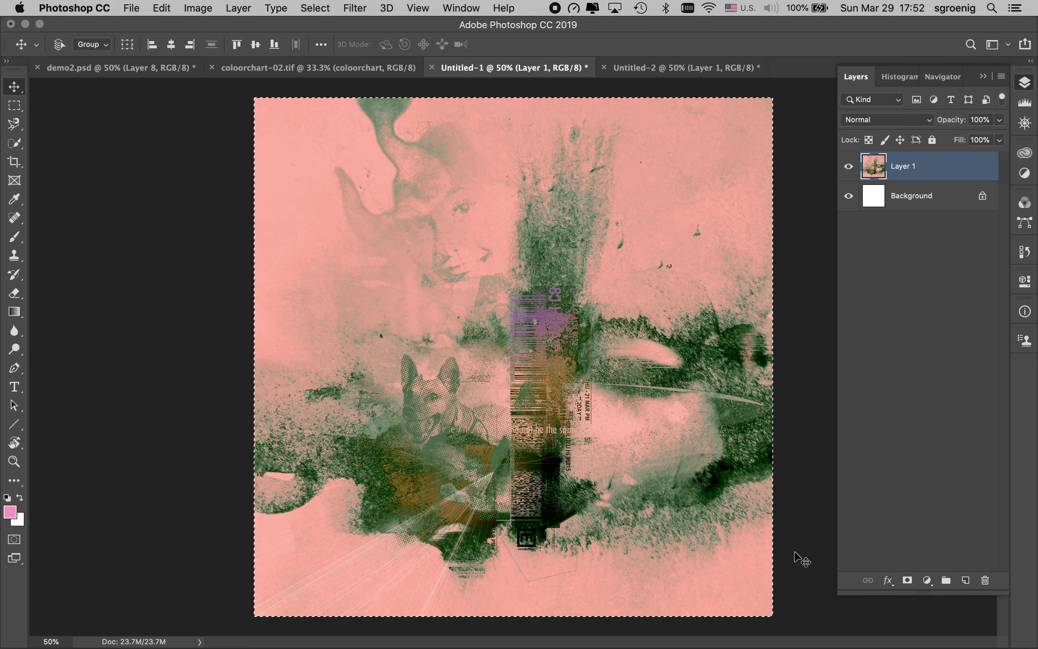
Open Export As for the green Untitled-2 collage with JPG as the format
left_click(666, 67)
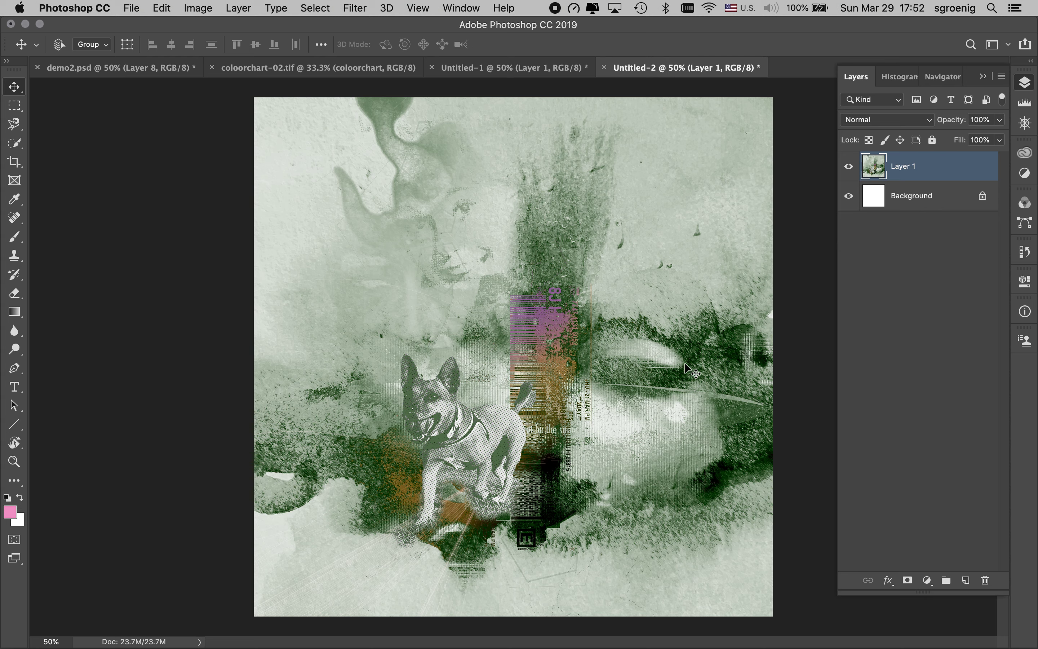
left_click(131, 9)
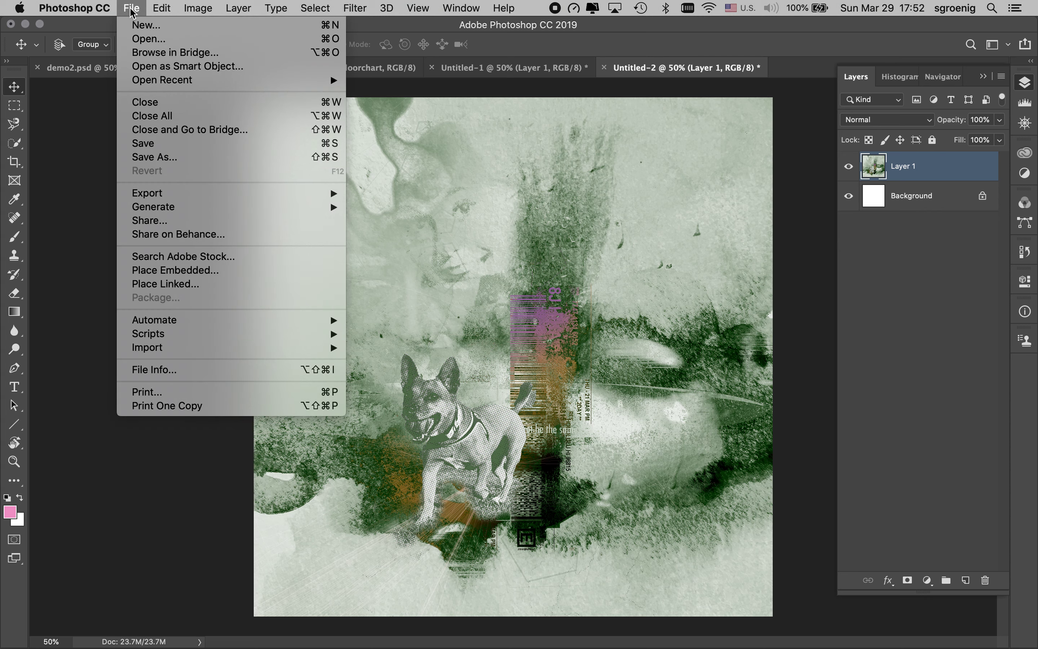
mouse_move(180, 194)
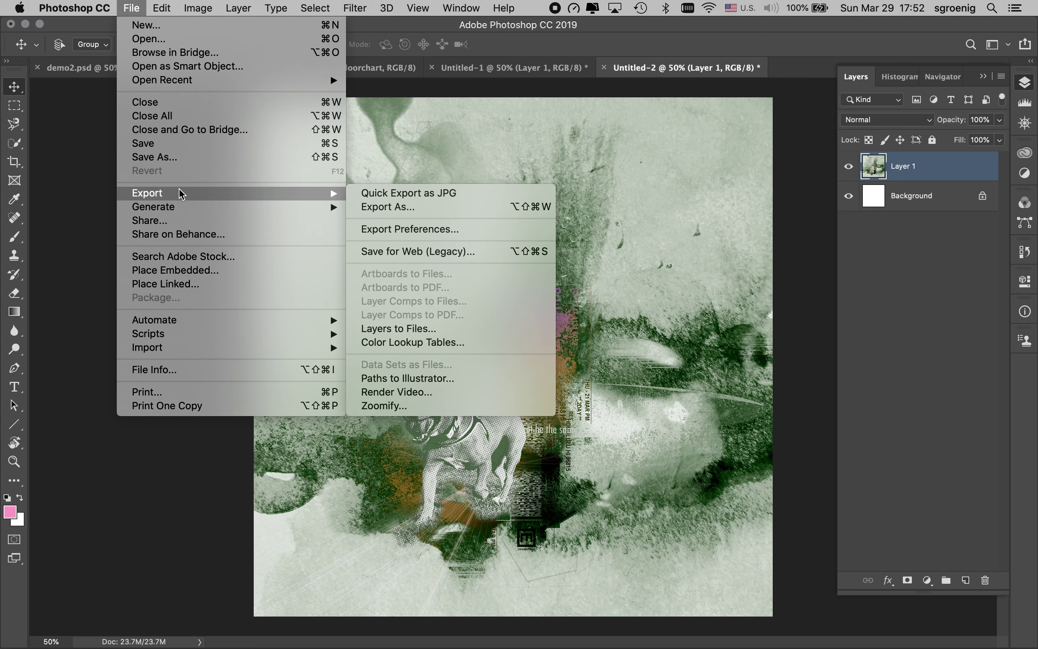
left_click(380, 206)
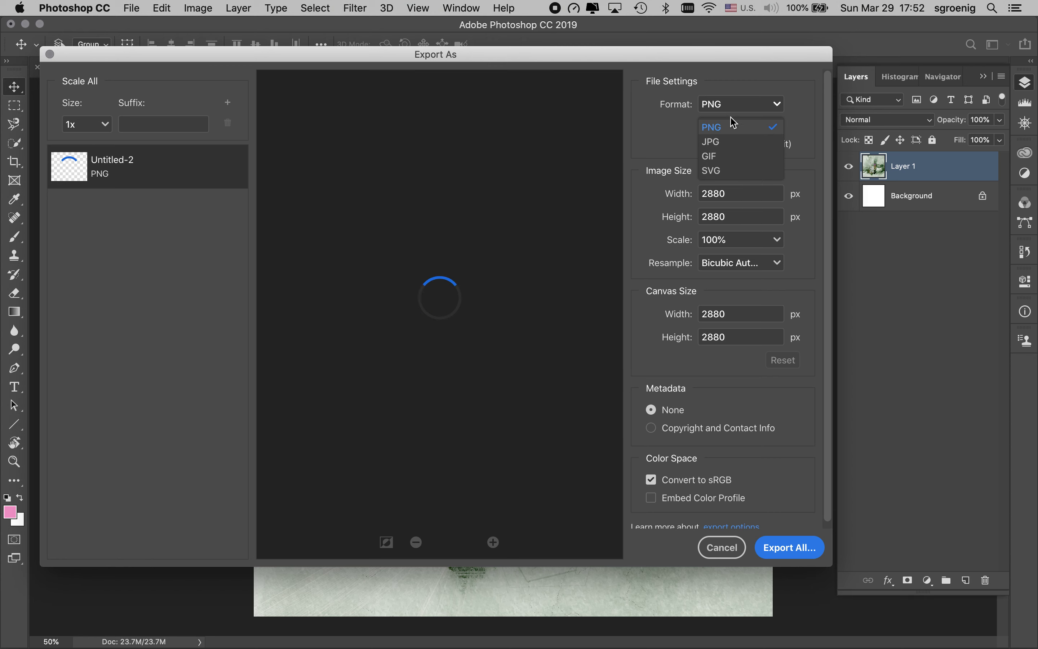
left_click(725, 141)
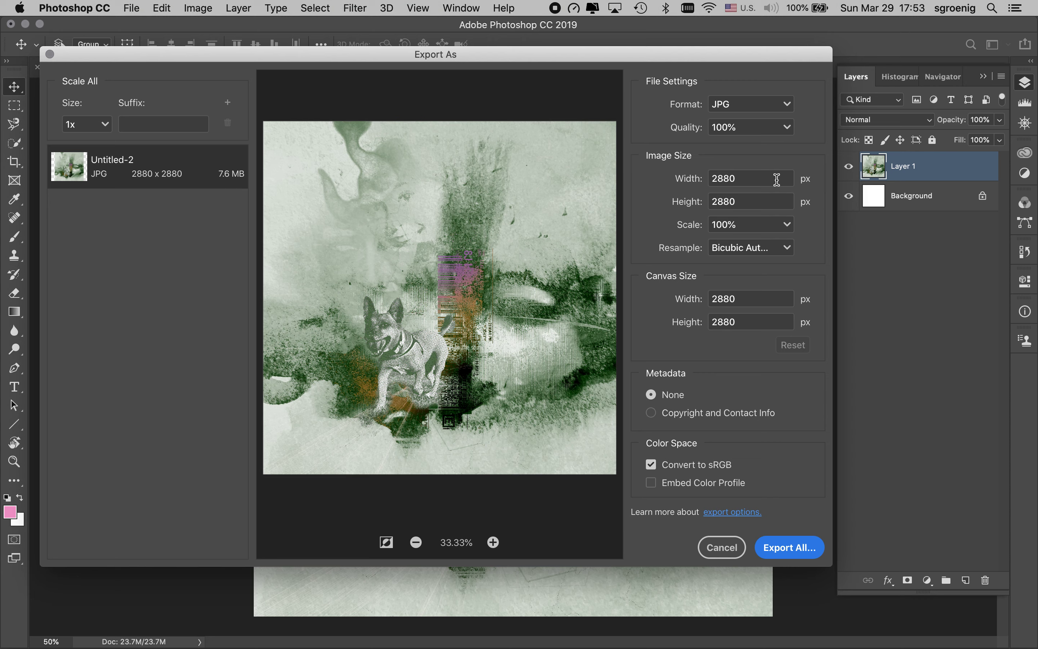
Set JPG quality to 90%, embed the colour profile, and continue to the save dialog
left_click(787, 129)
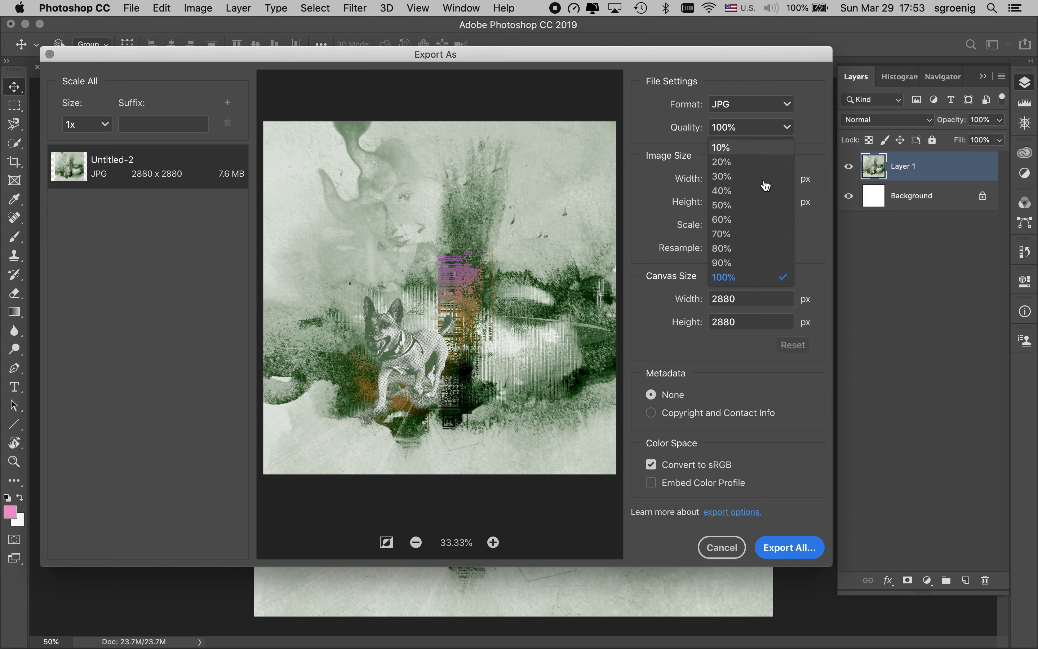
left_click(739, 246)
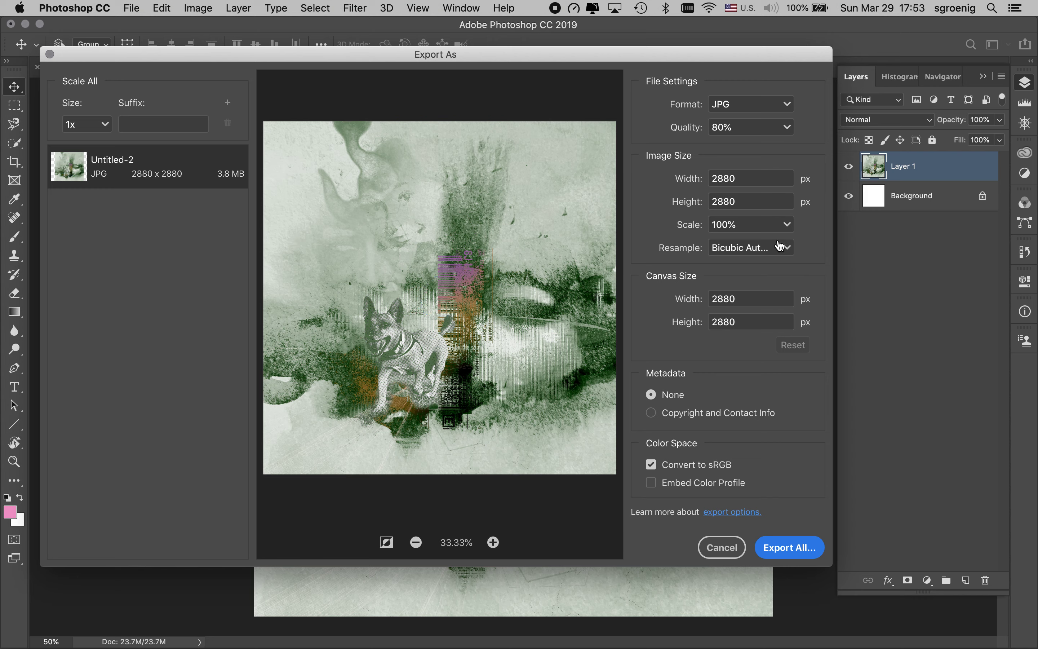
left_click(787, 127)
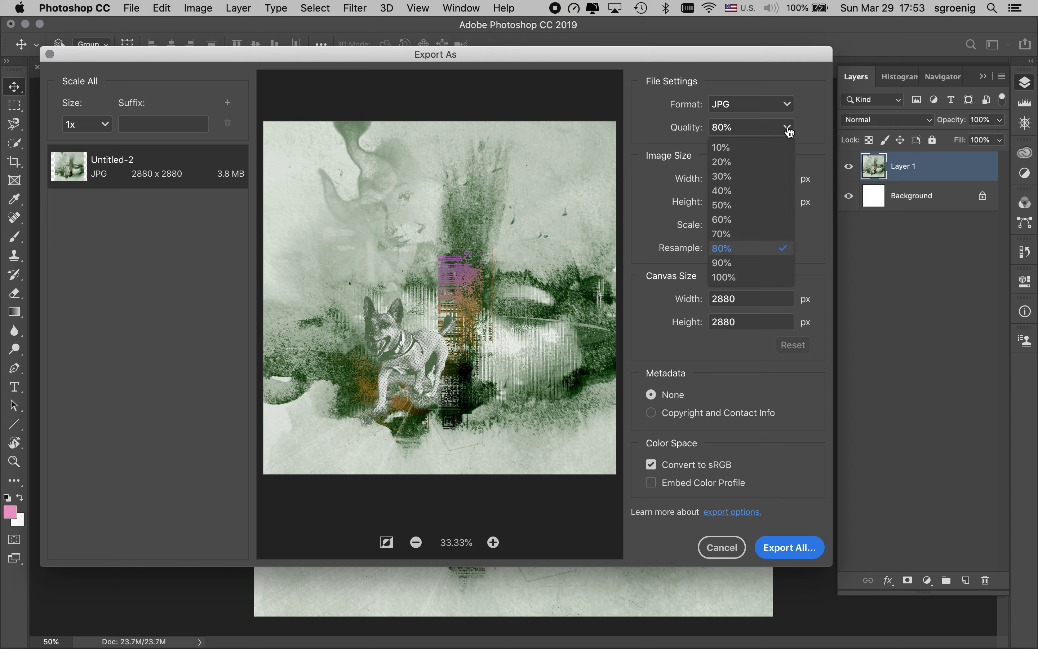
left_click(743, 264)
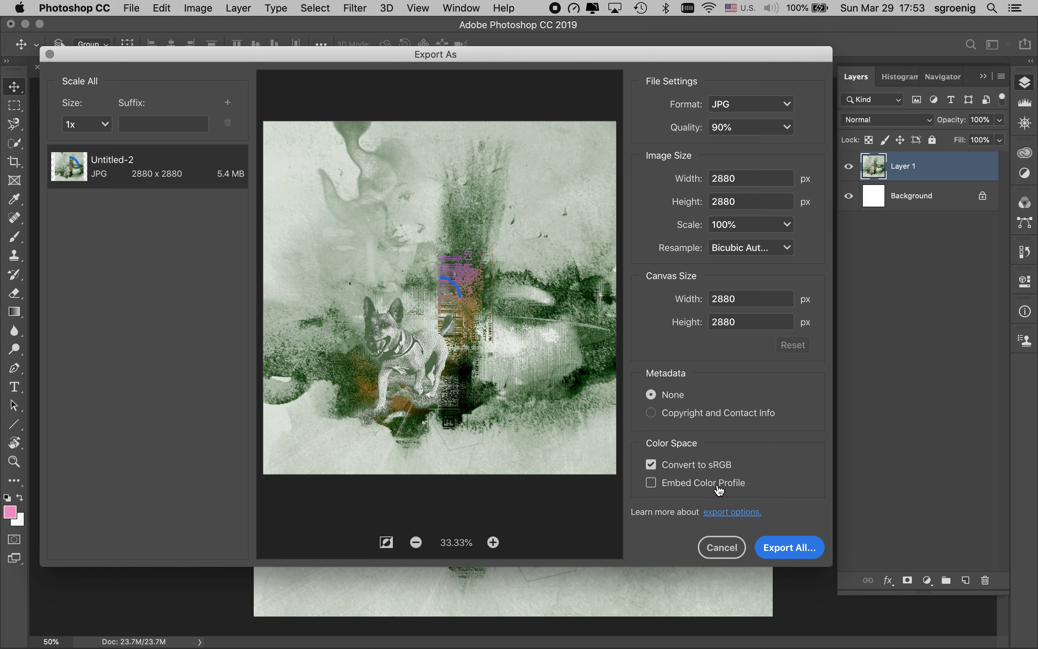
left_click(697, 484)
left_click(796, 552)
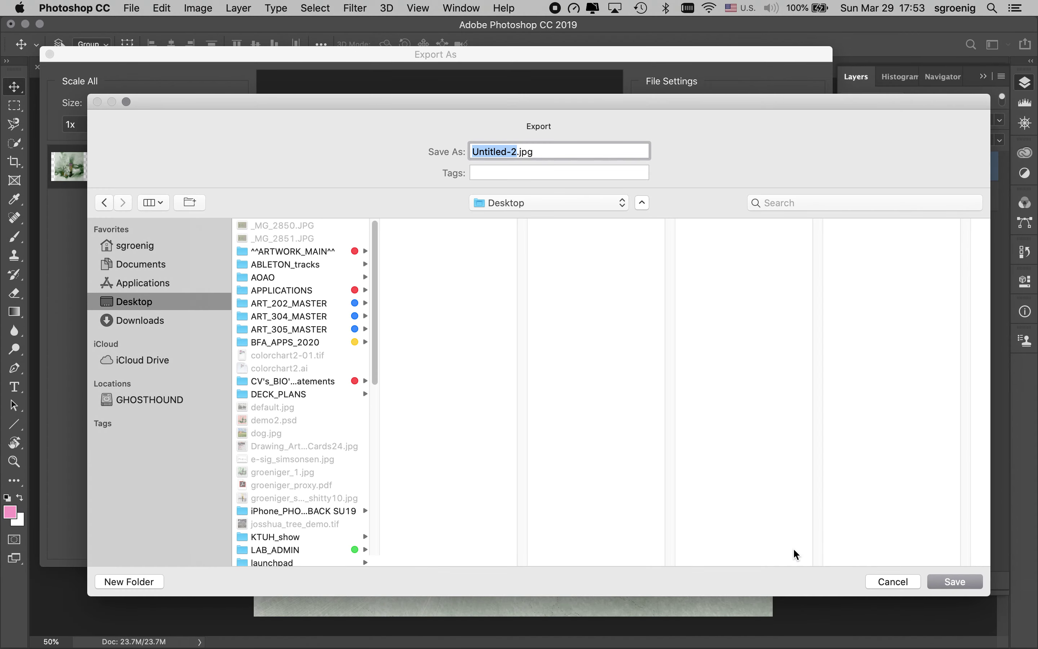
Save the green collage as yourname02.jpg in the your_name folder
type("yuor")
key("BackSpace")
key("BackSpace")
key("BackSpace")
key("BackSpace")
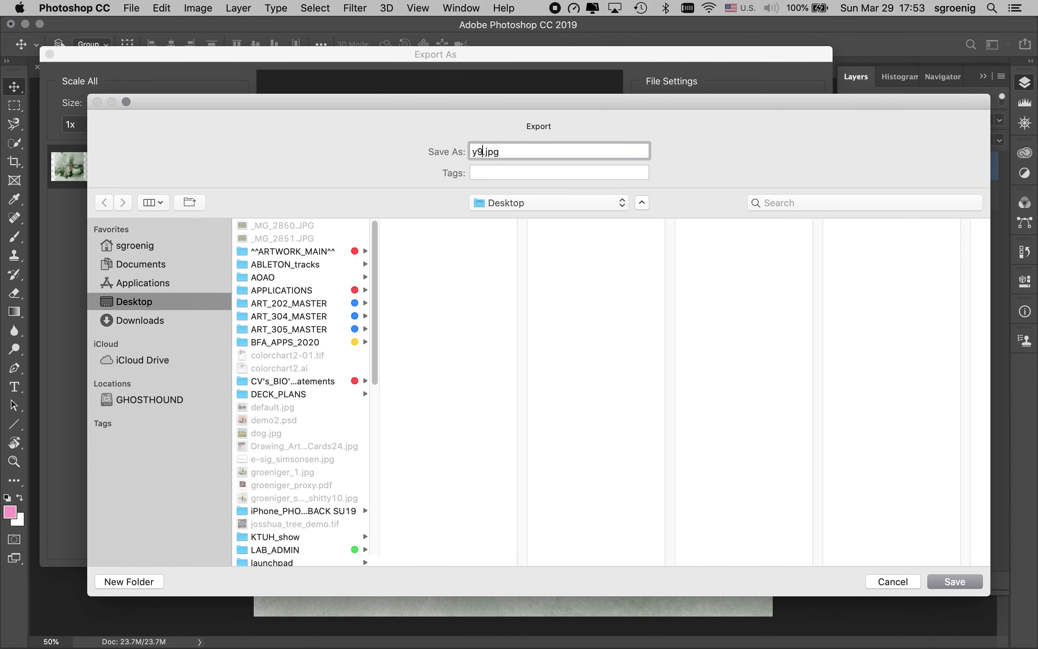
type("yourname02")
scroll(306, 498, "down", 15)
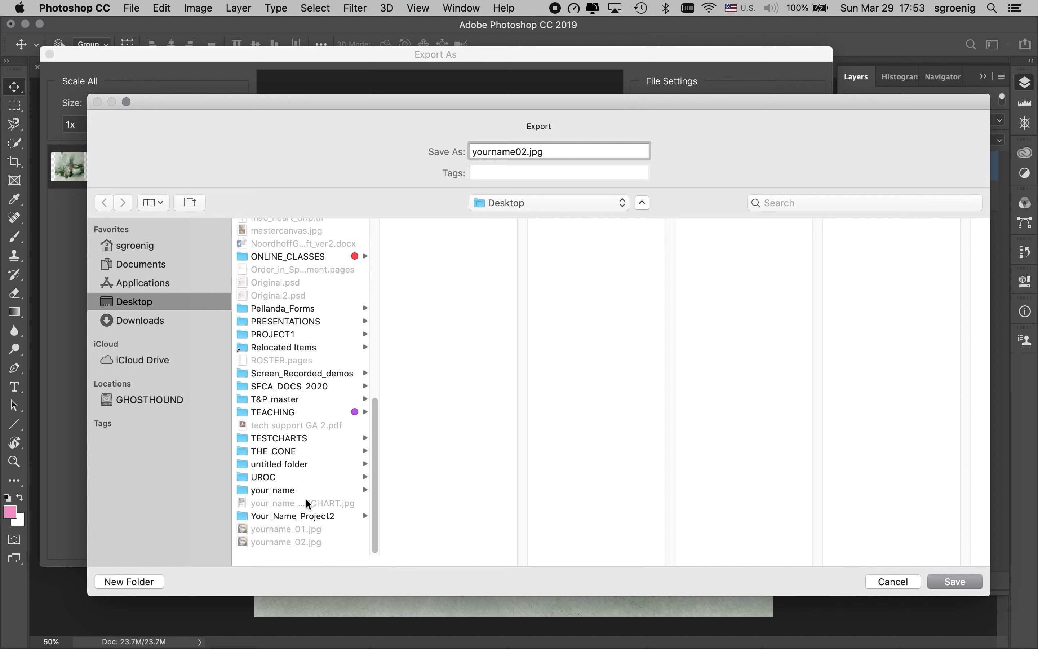
left_click(277, 511)
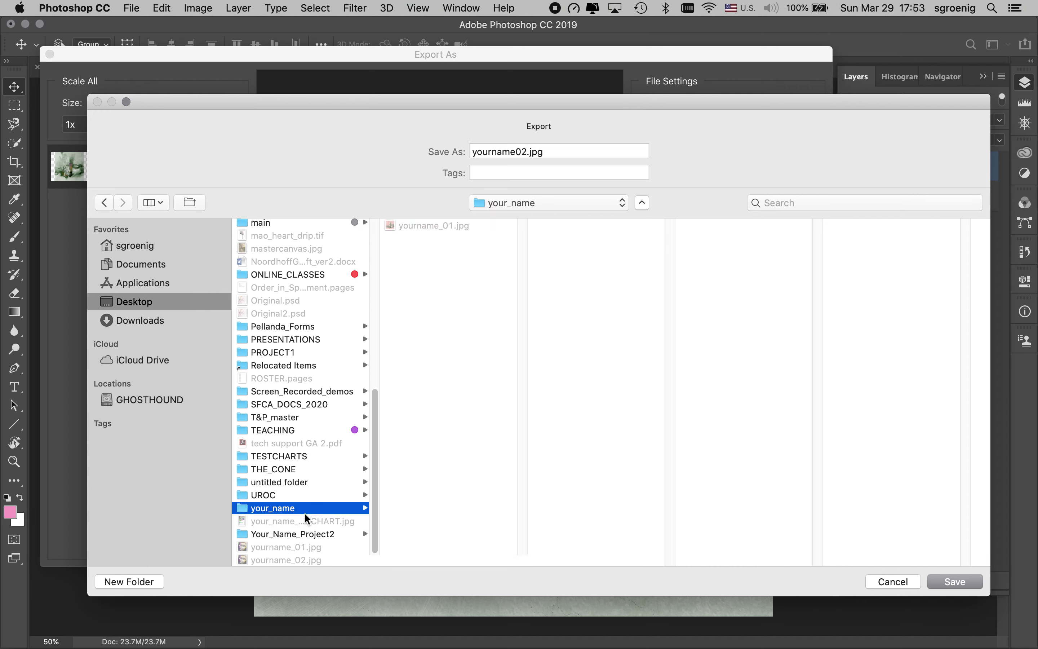
left_click(957, 582)
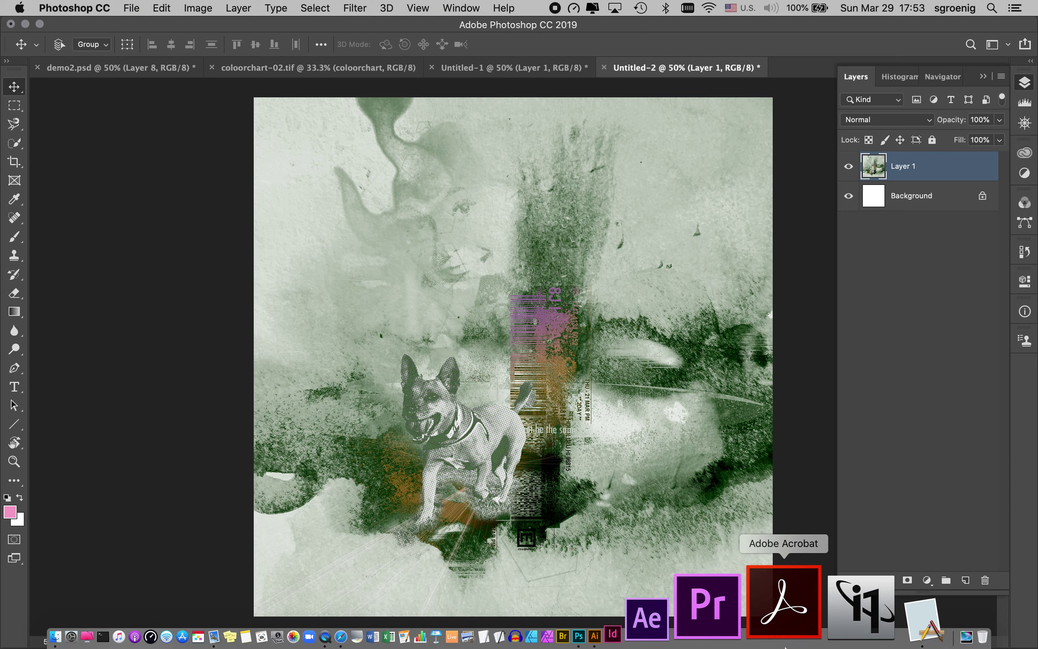
Glance at Finder via Mission Control, then bring up the coloorchart-02.tif document in Photoshop
key("ctrl+Up")
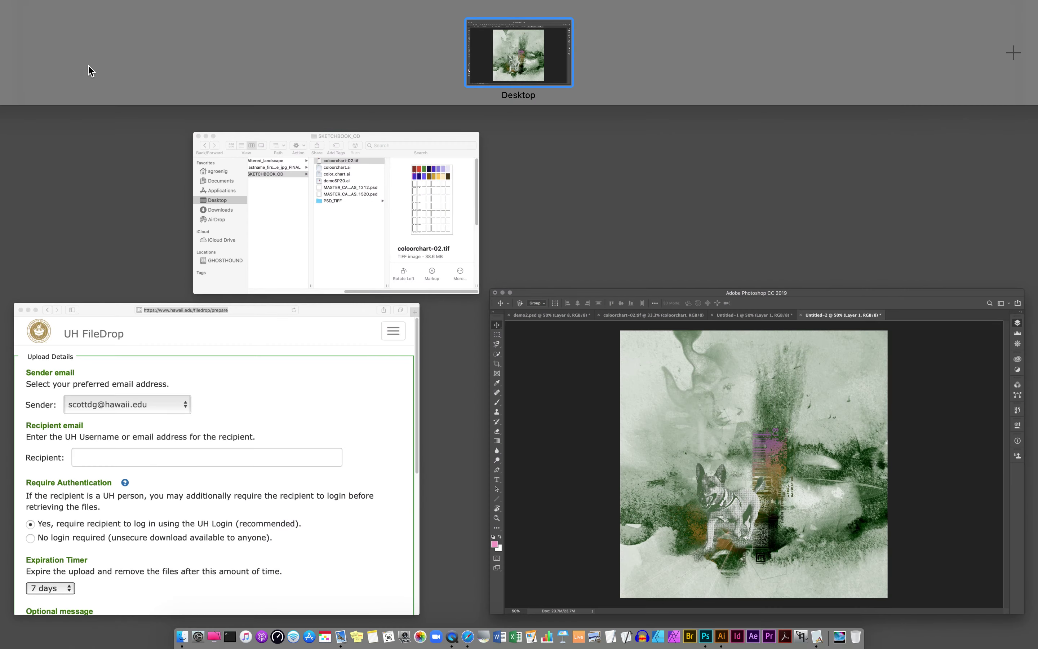
left_click(320, 225)
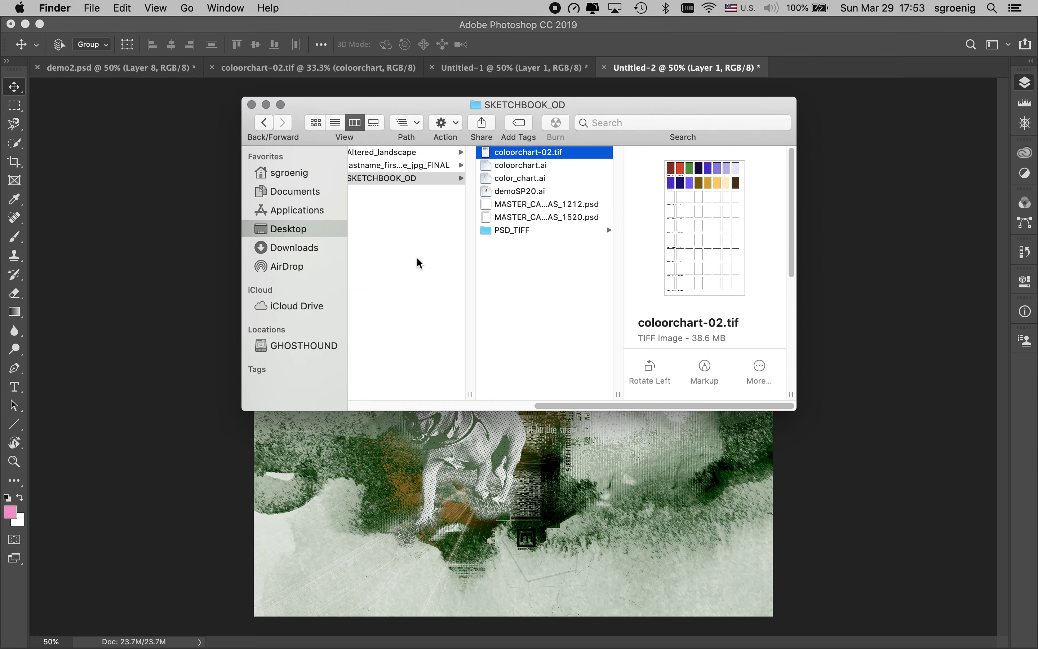
left_click(269, 70)
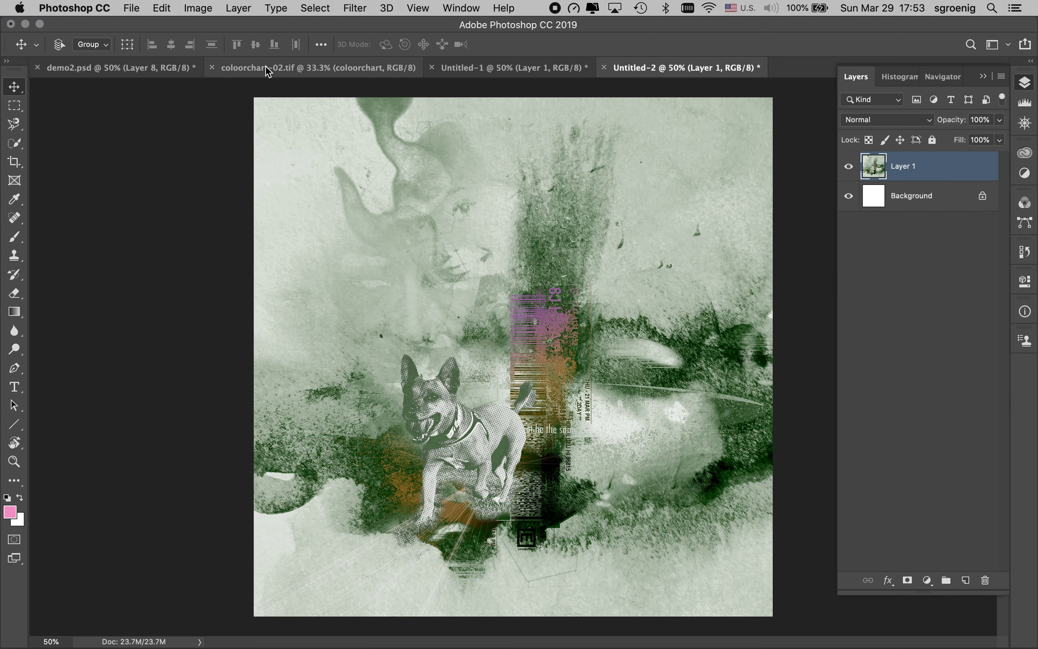
left_click(268, 70)
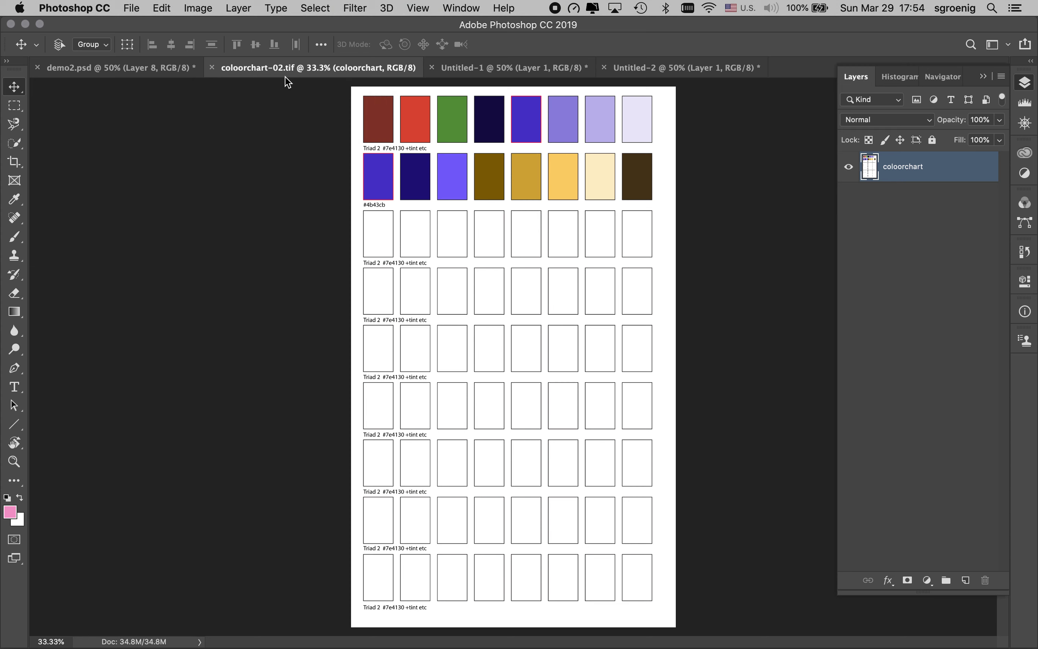
Export the colour chart via Export As as a 100% quality JPG and proceed to the save location
left_click(130, 9)
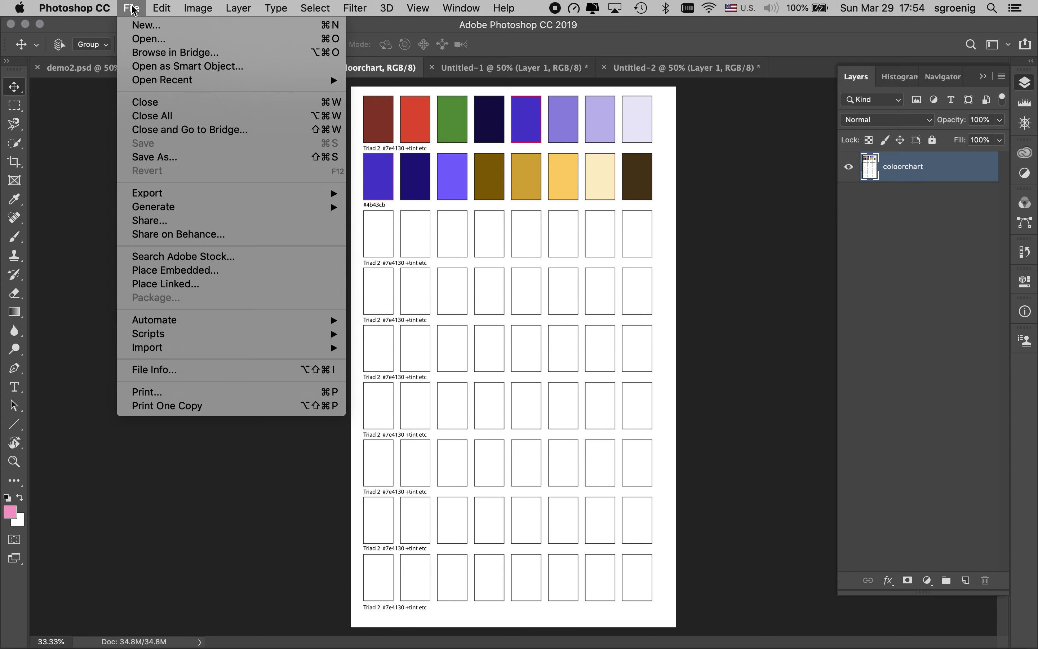
mouse_move(162, 8)
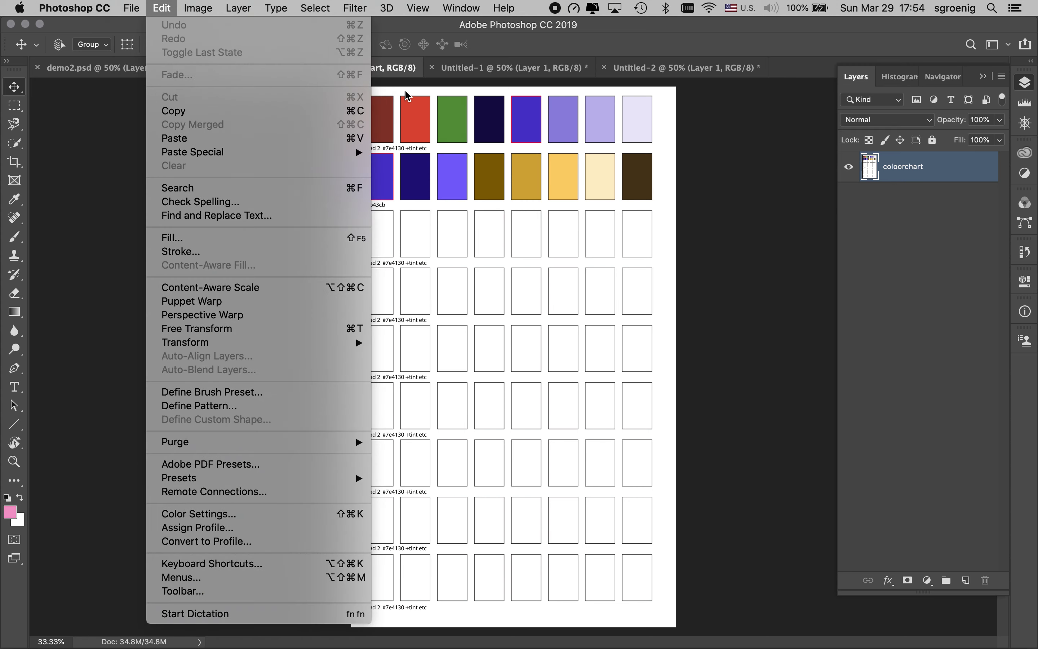
left_click(733, 331)
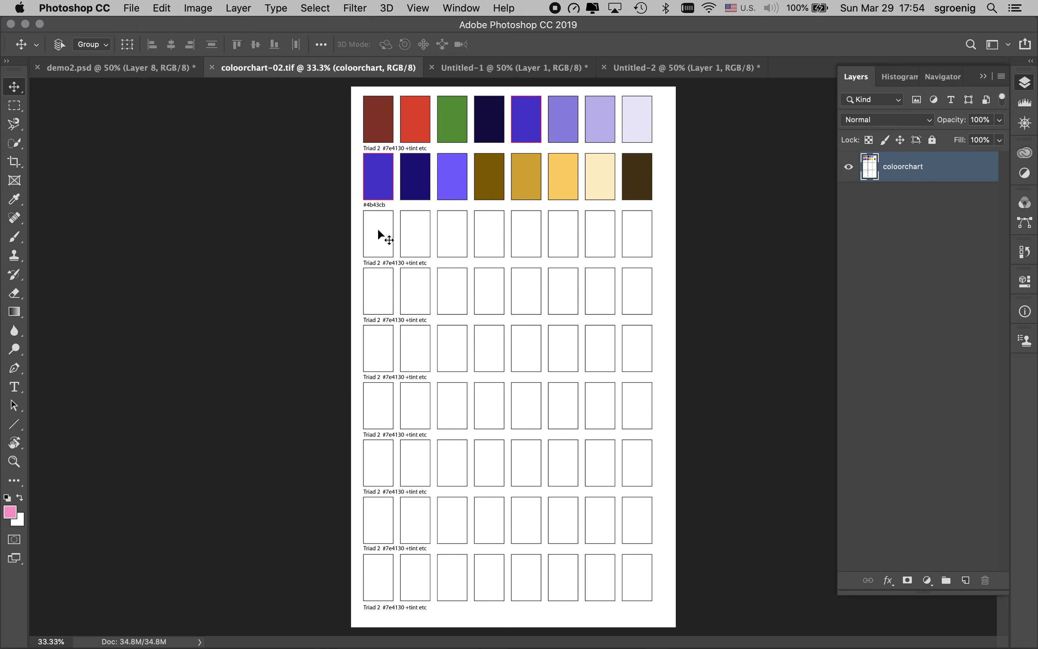
left_click(171, 7)
mouse_move(195, 5)
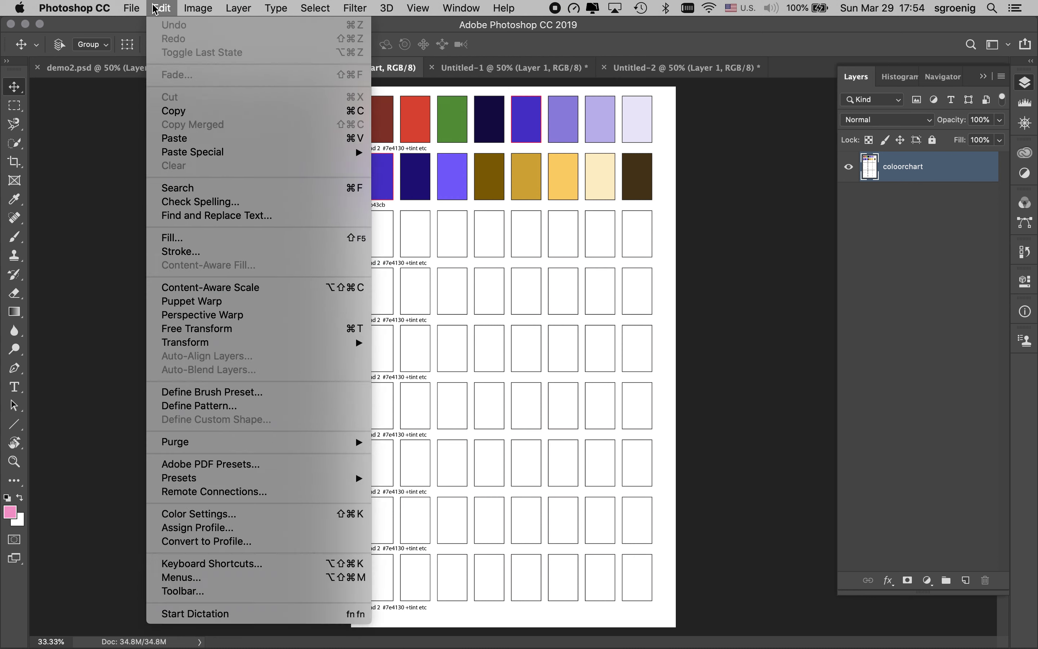
mouse_move(132, 9)
mouse_move(172, 201)
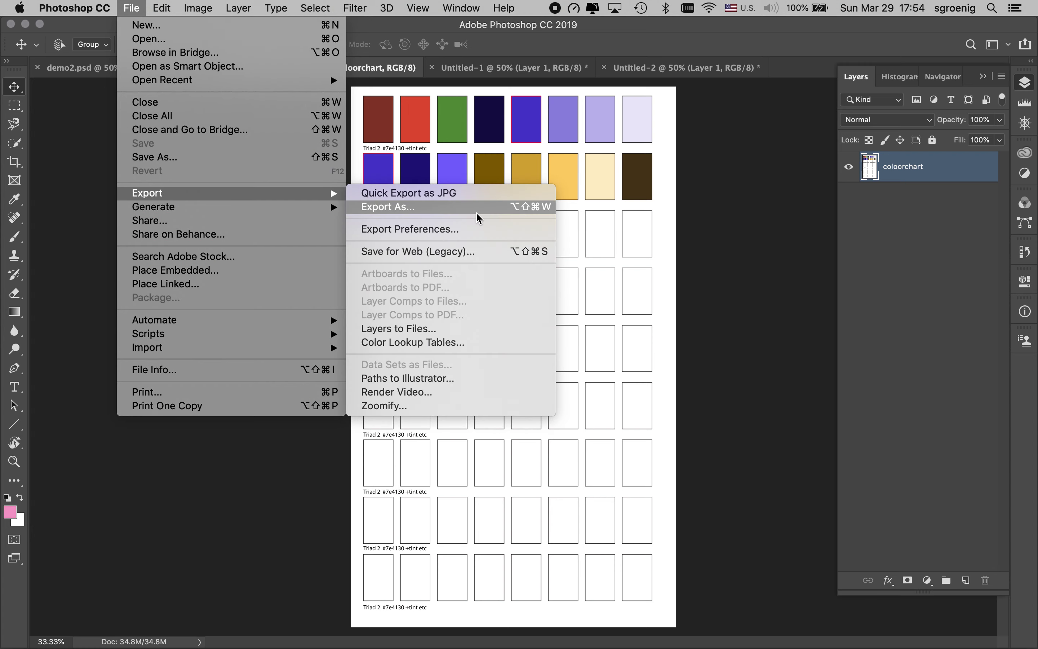
left_click(463, 211)
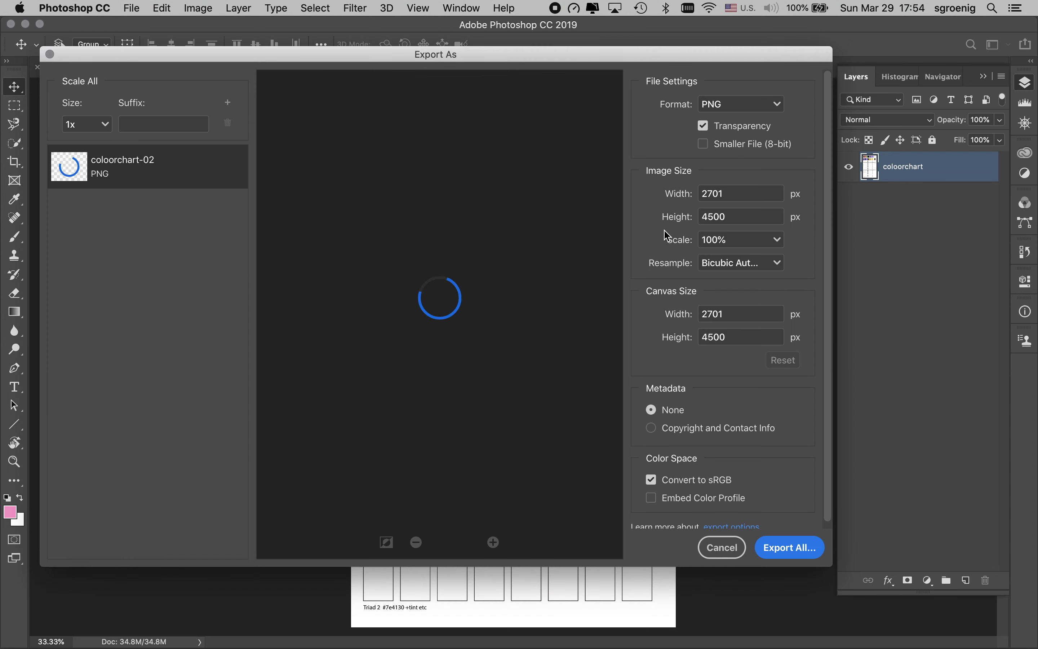
left_click(770, 105)
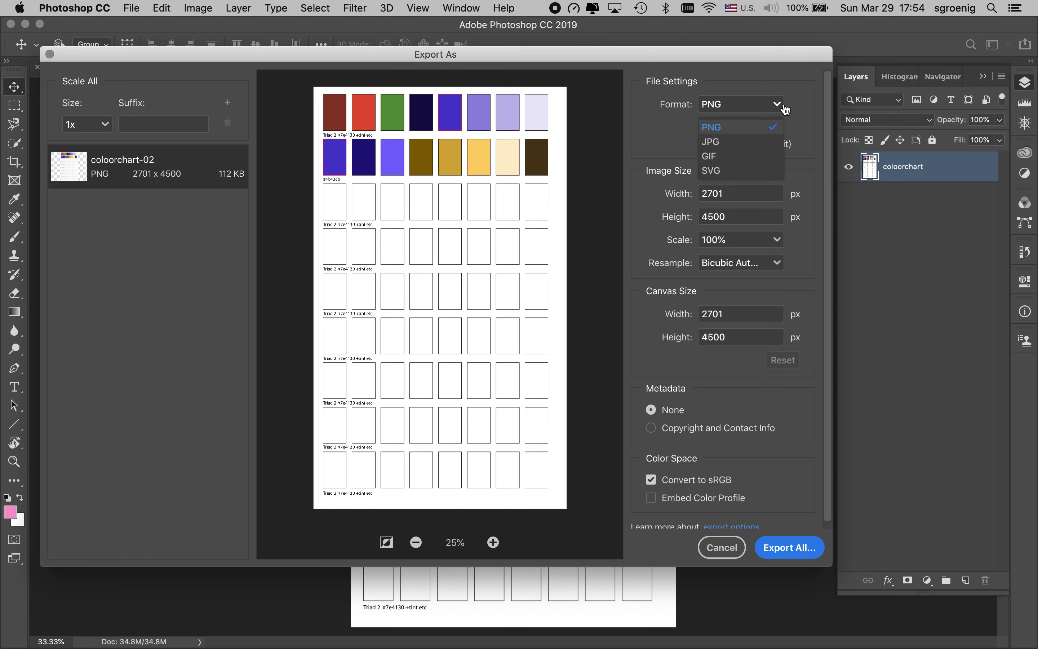
left_click(738, 142)
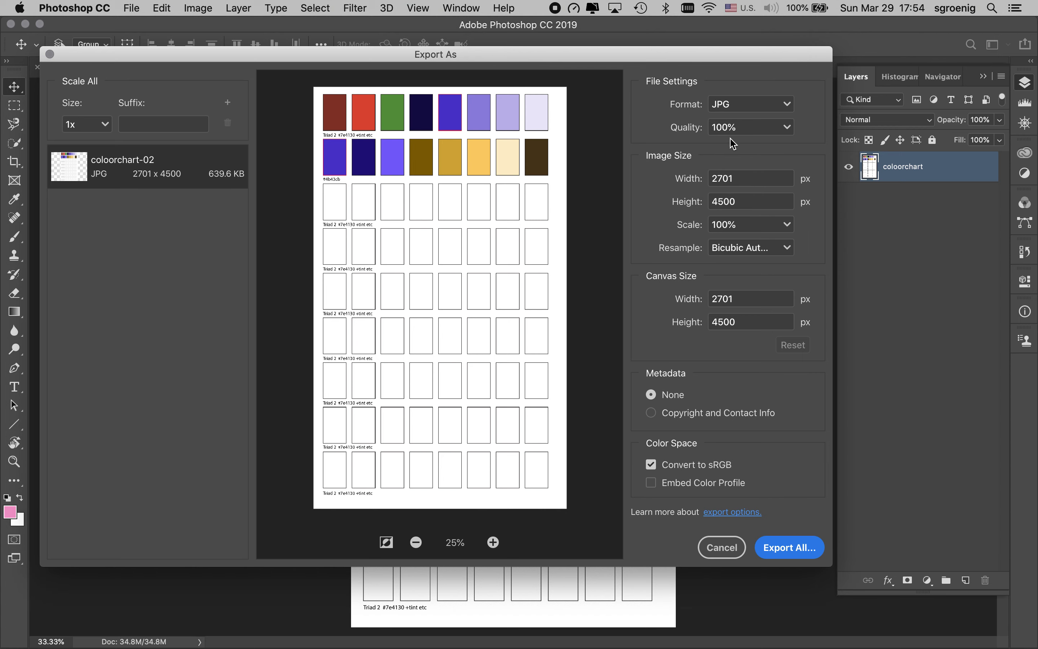
left_click(792, 551)
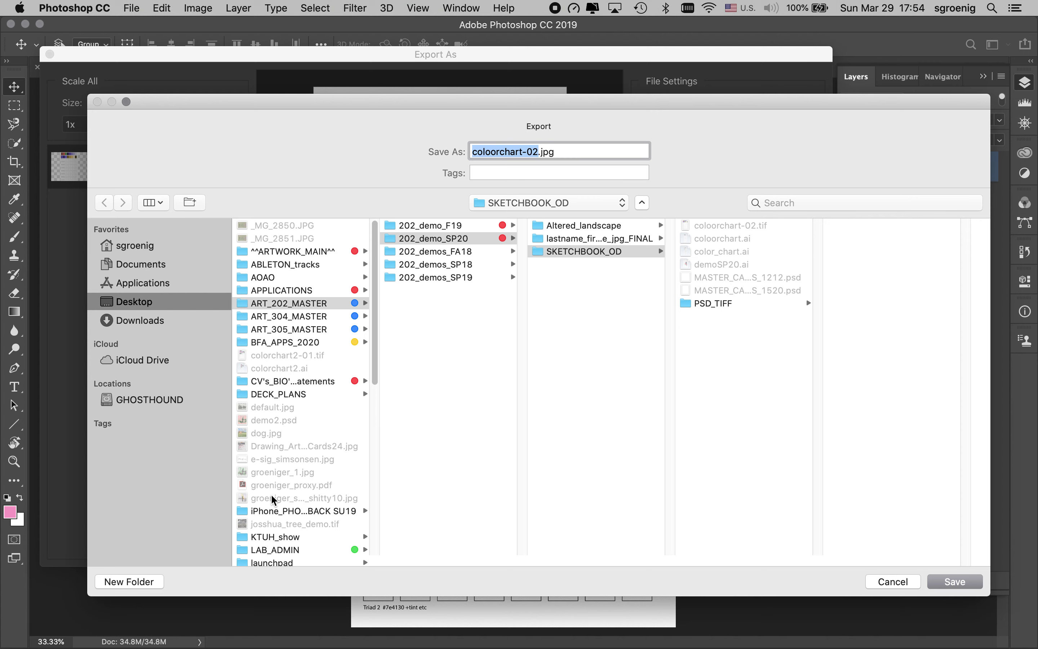
Save coloorchart-02.jpg into the your_name folder
scroll(273, 500, "down", 15)
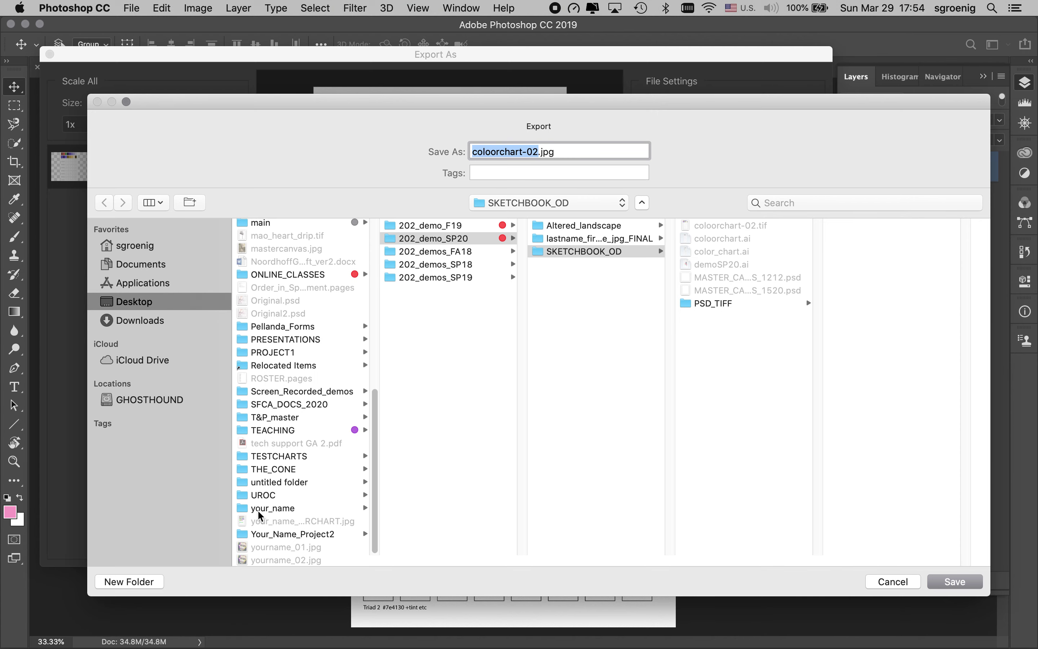
left_click(261, 511)
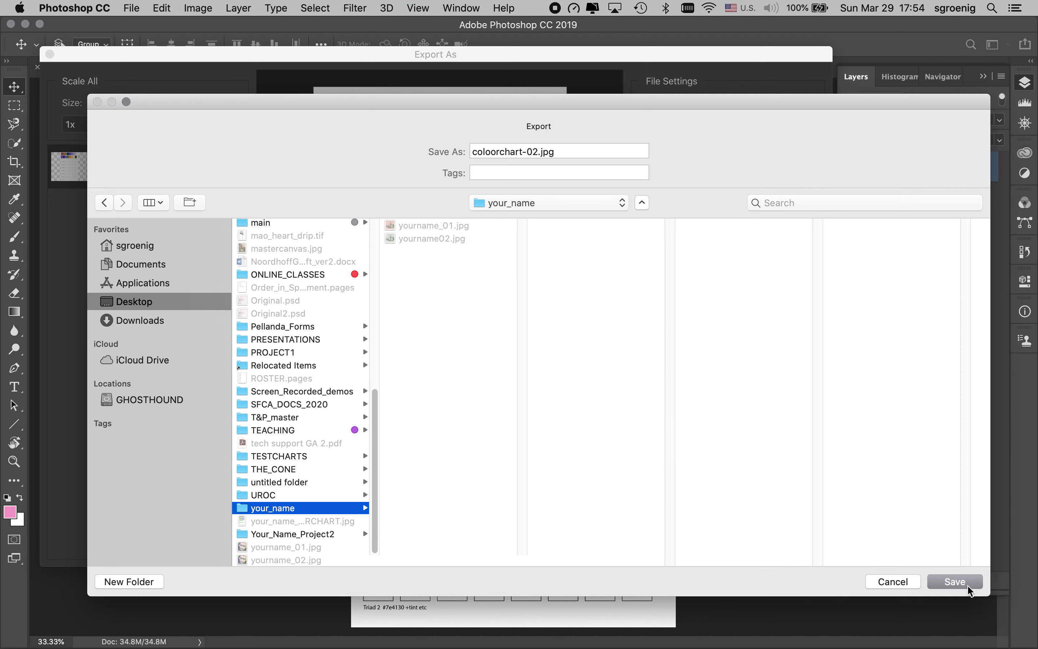
left_click(955, 581)
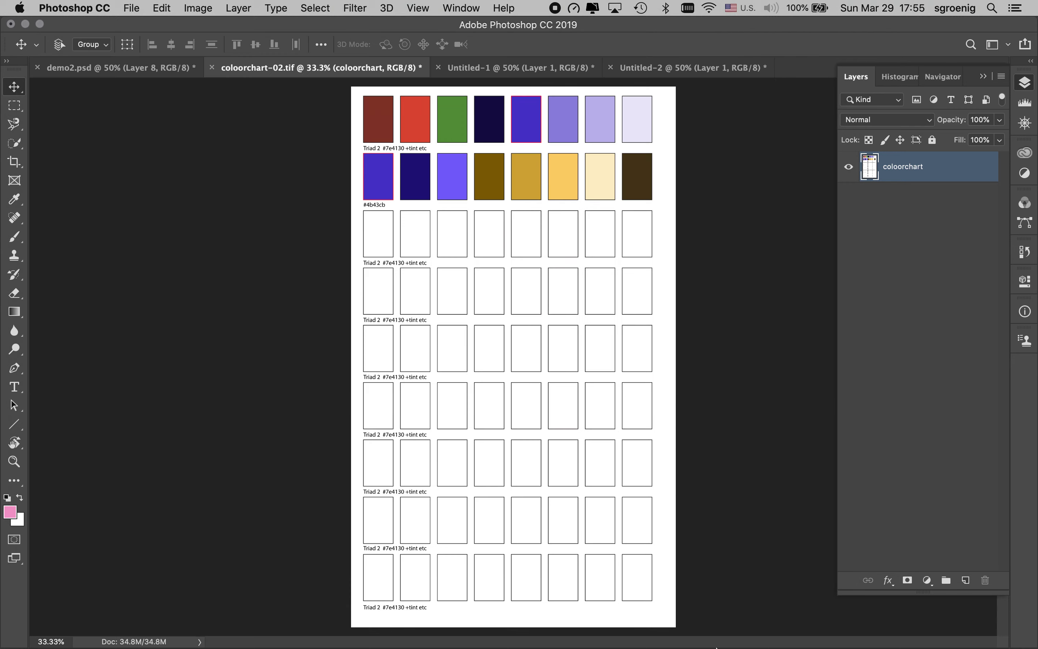
Reveal the desktop and select the your_name folder
key("ctrl+Up")
key("ctrl+Up")
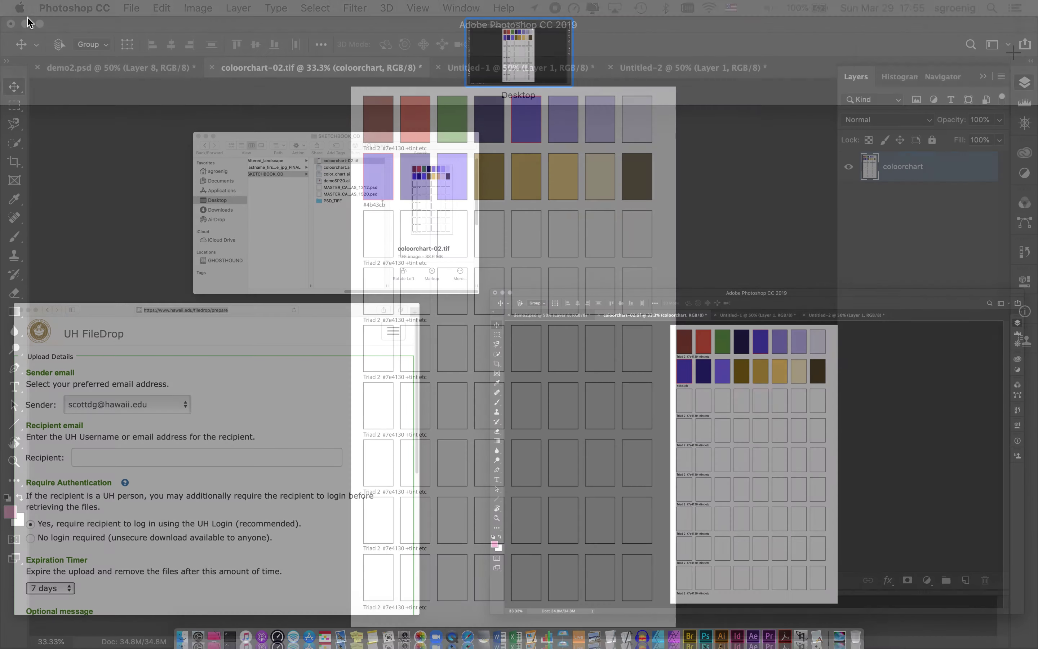
key("F11")
key("F11")
key("ctrl+Up")
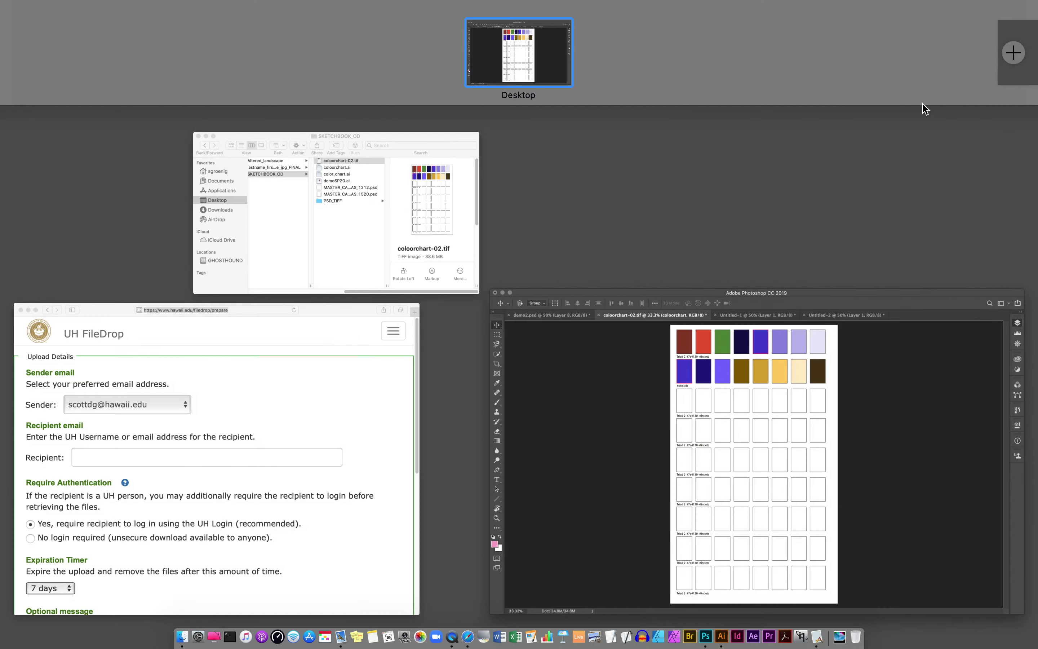
key("ctrl+Up")
key("F11")
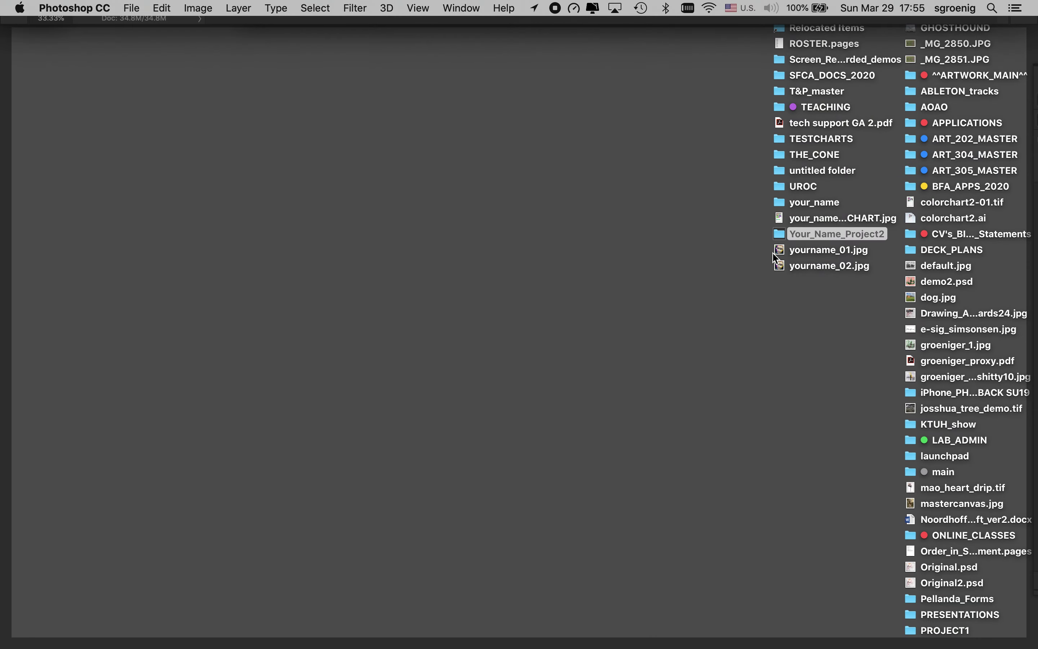
left_click(809, 211)
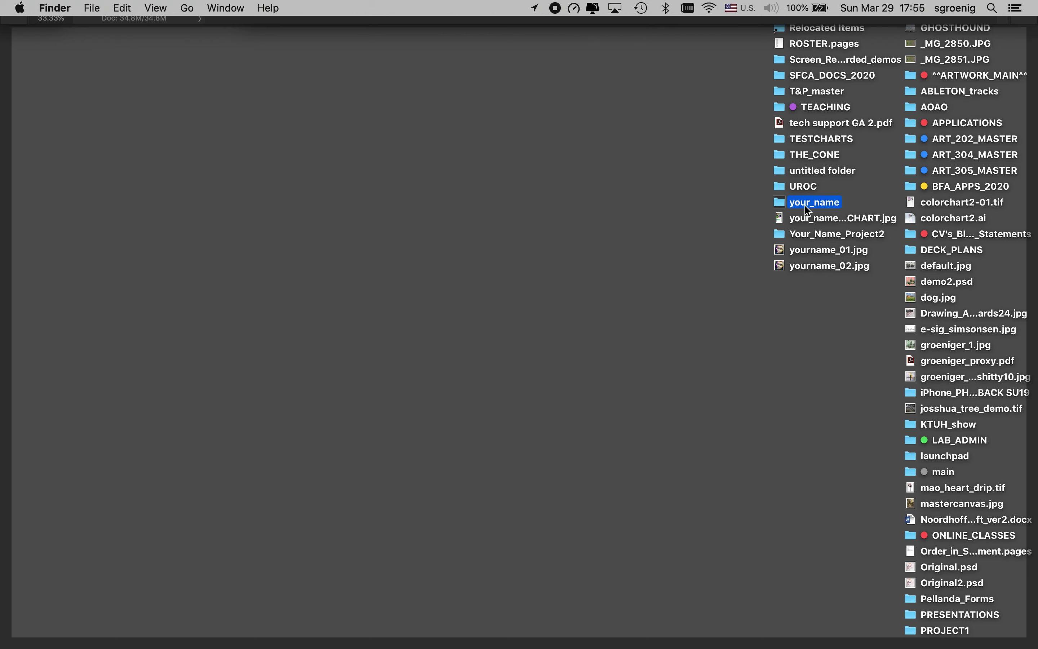
Open the your_name folder and preview coloorchart-02.jpg, yourname_01.jpg and yourname02.jpg in column view
left_click(785, 211)
double_click(785, 210)
left_click(547, 168)
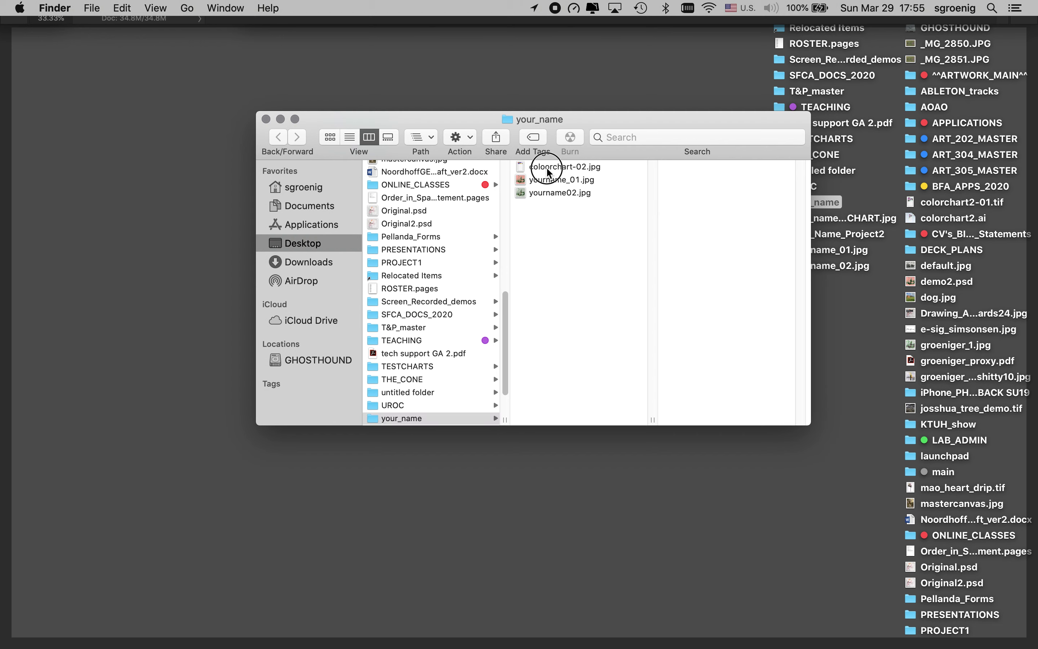
left_click(546, 181)
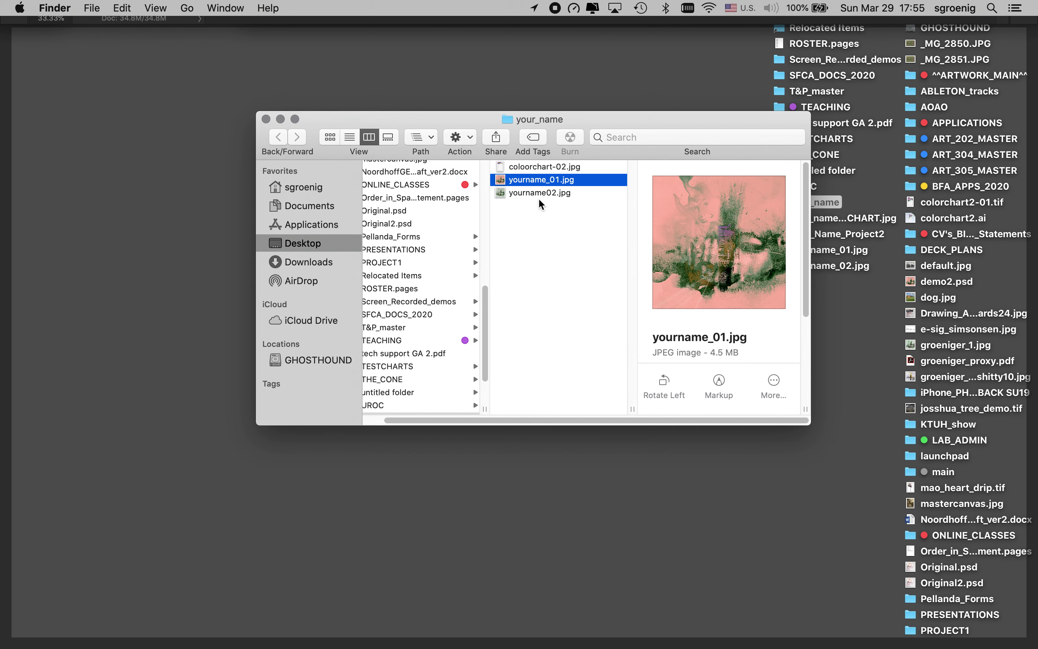
left_click(536, 194)
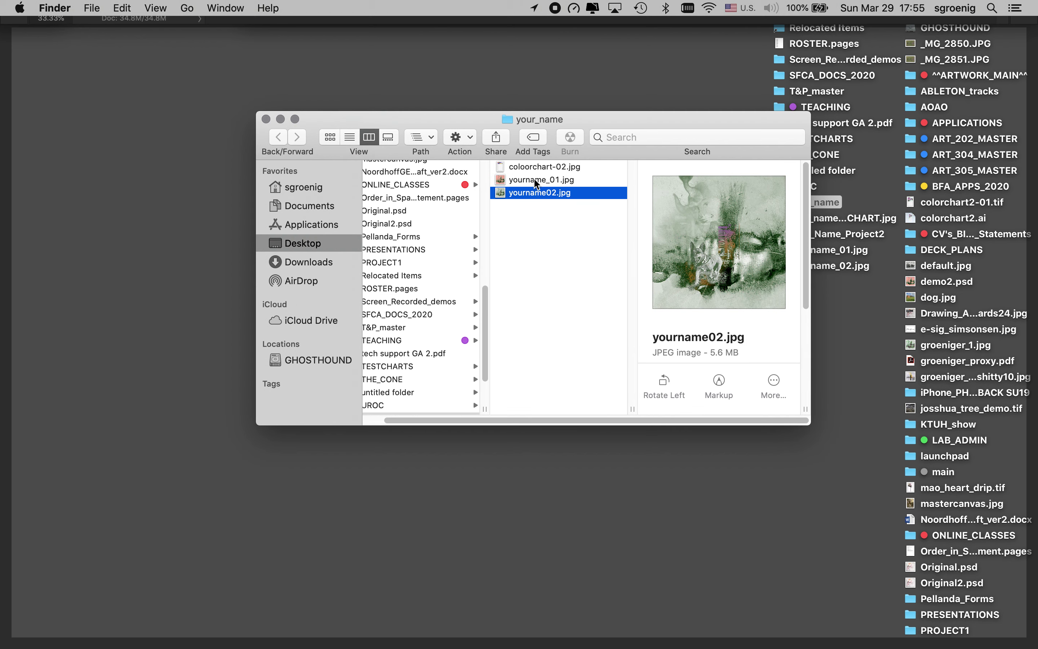
left_click(536, 180)
left_click(531, 194)
left_click(532, 171)
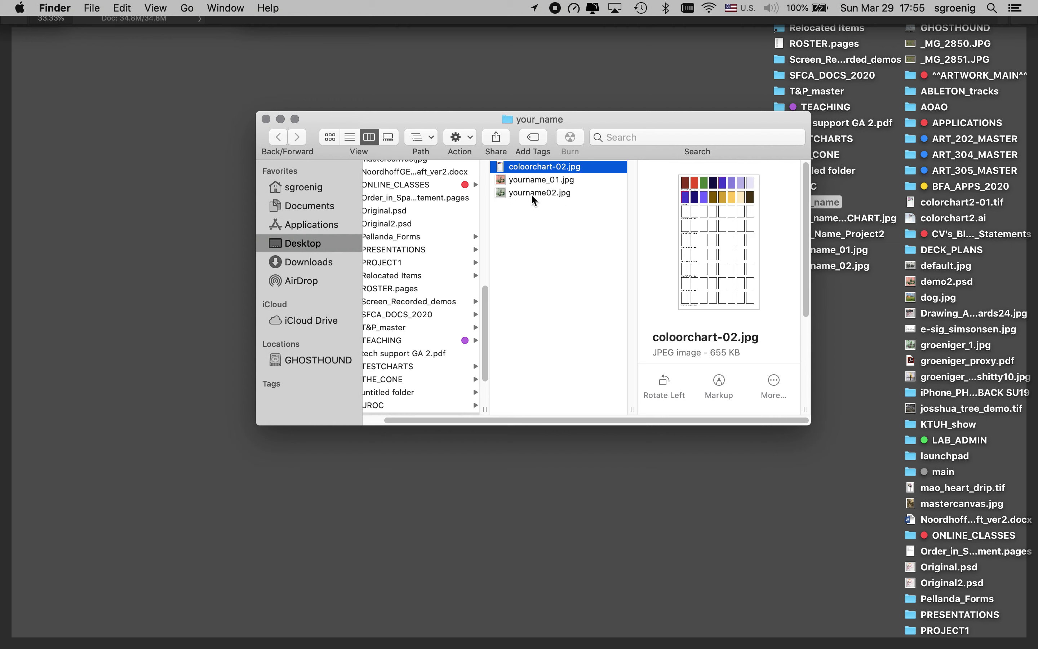
scroll(506, 296, "left", 2)
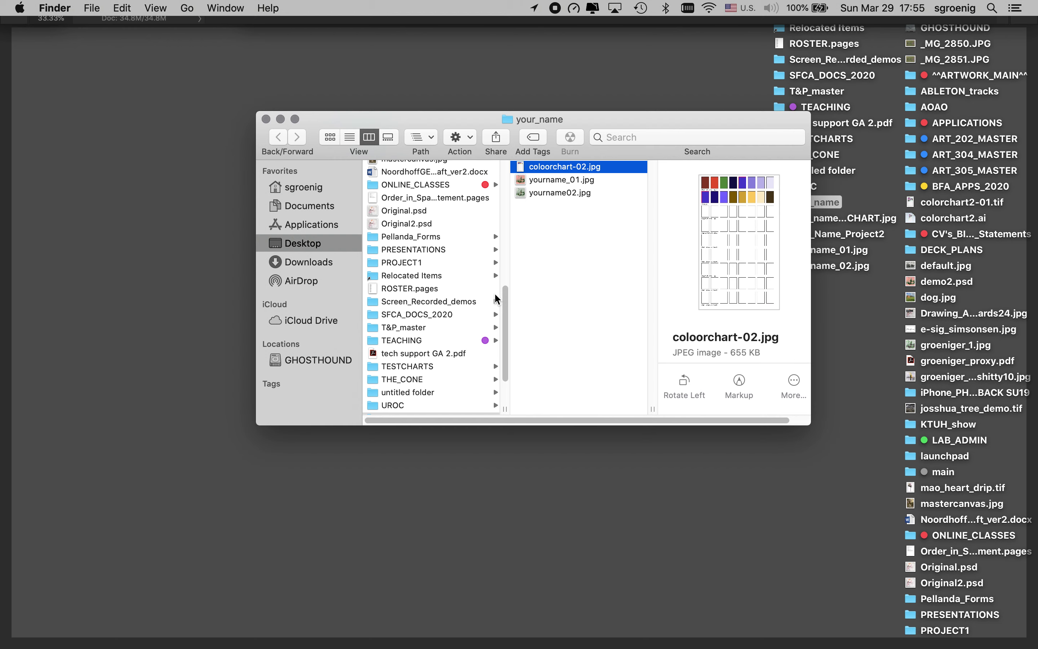
scroll(400, 367, "down", 3)
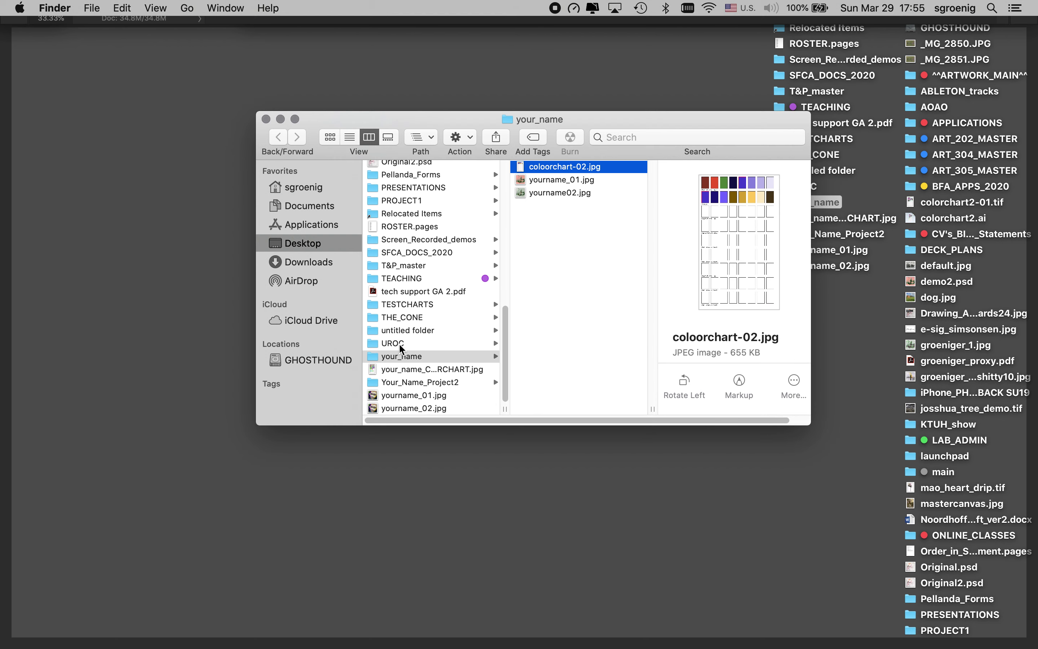
Compress the your_name folder into your_name.zip, then close the folder window
left_click(101, 8)
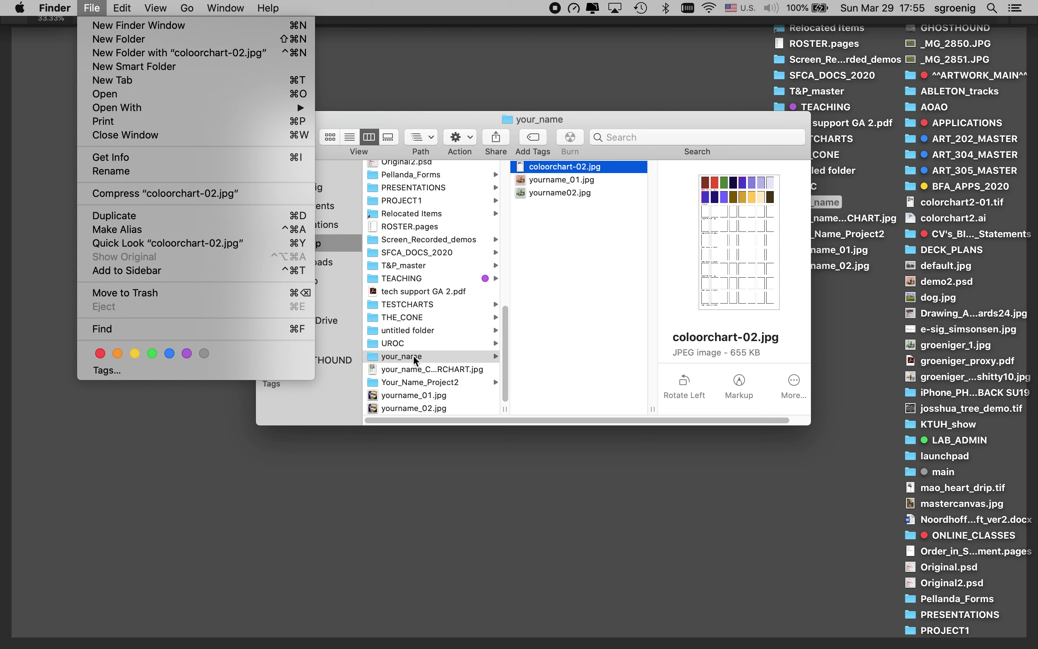
left_click(382, 368)
left_click(376, 360)
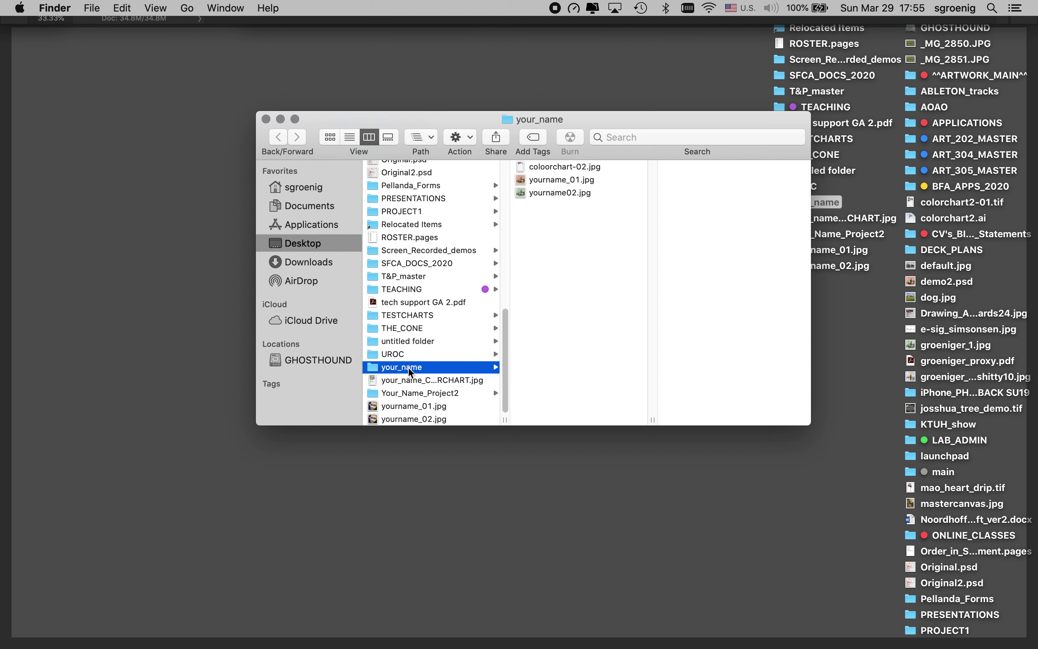
left_click(101, 8)
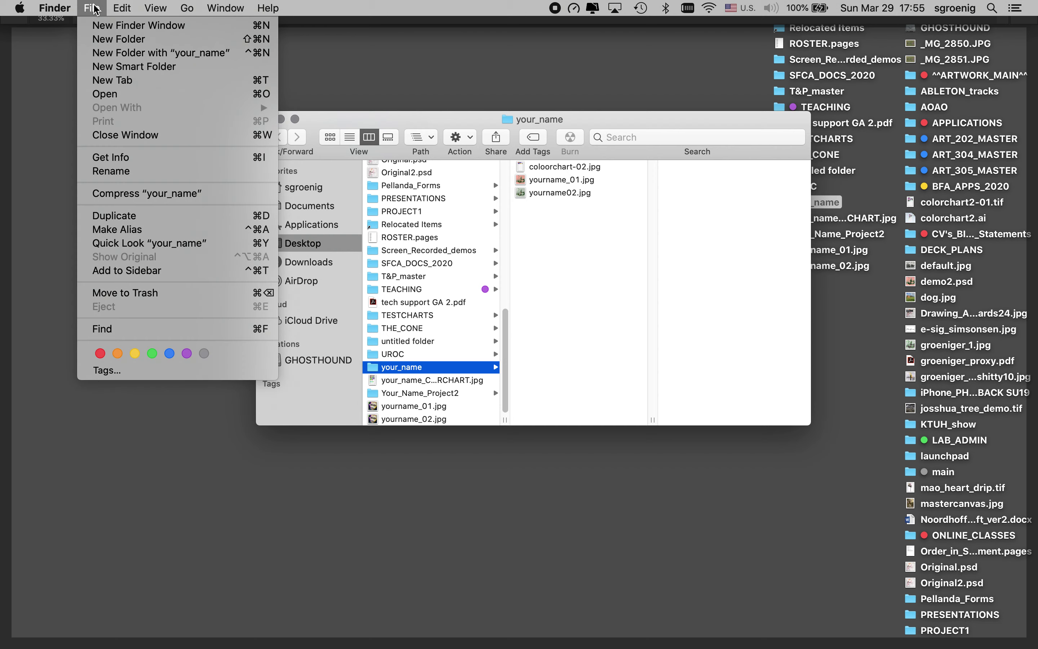
left_click(121, 193)
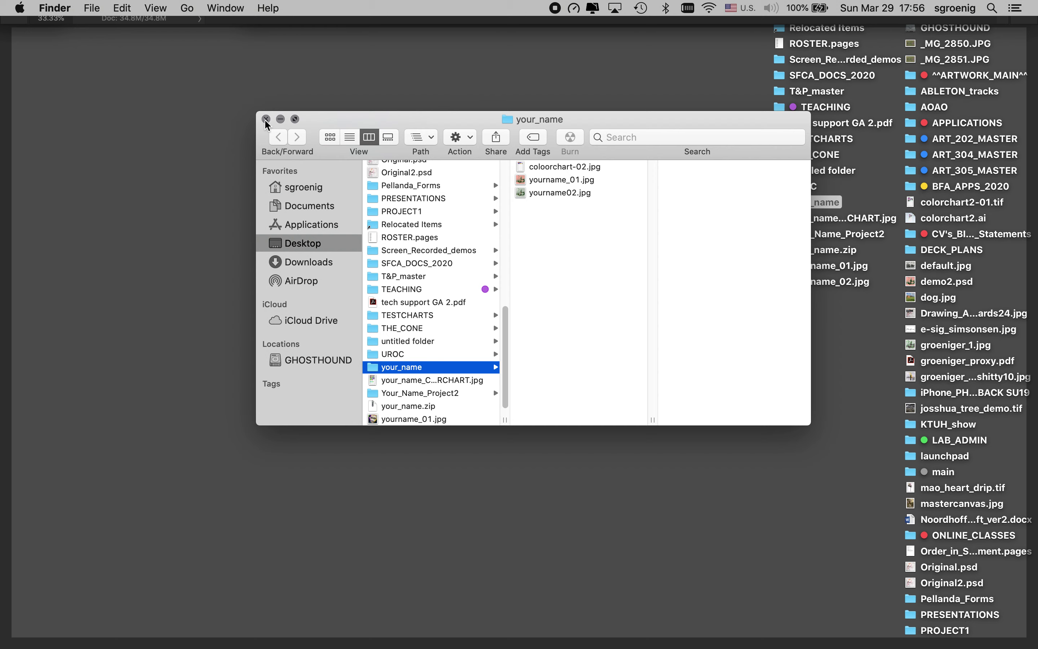
left_click(267, 119)
Select your_name.zip on the desktop to confirm it exists, then leave the desktop view with F11
left_click_drag(790, 218, 787, 258)
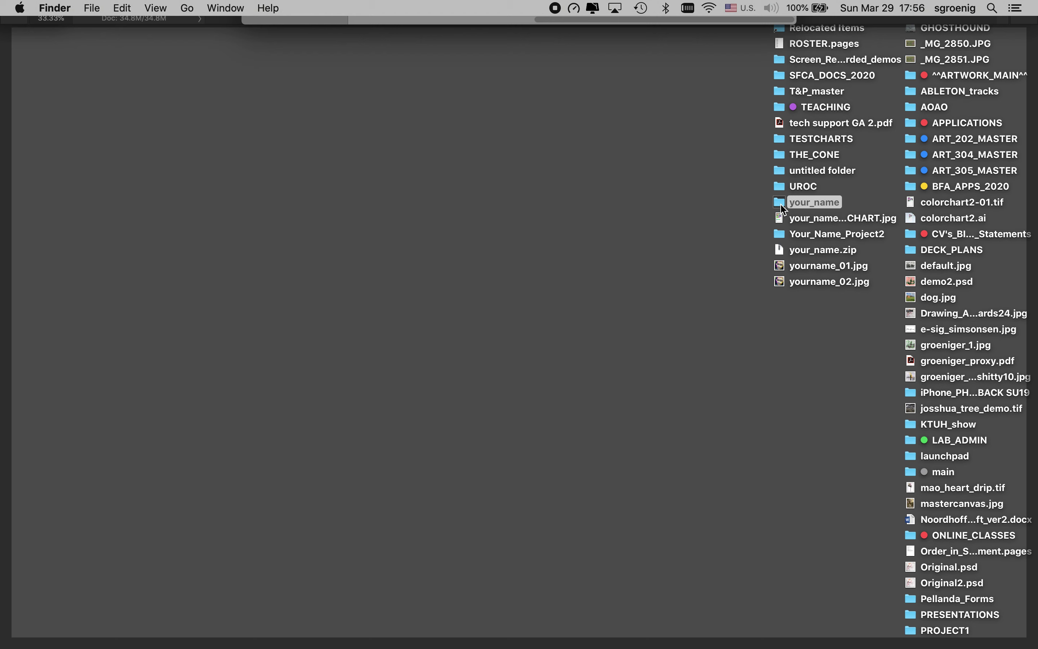
left_click(783, 249)
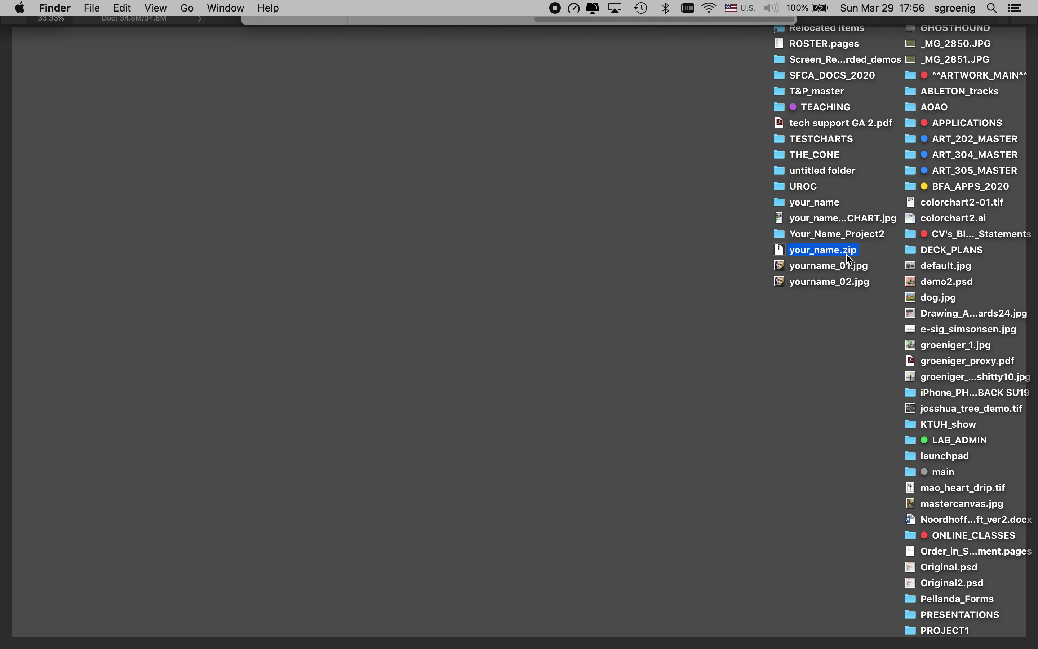
key("F11")
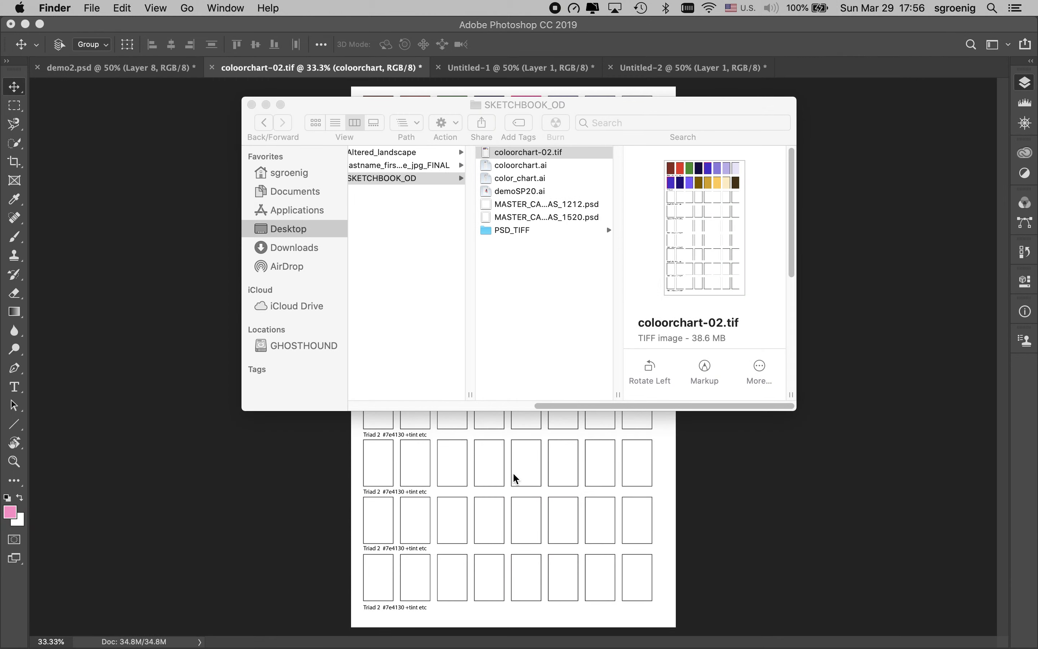
Switch to the UH FileDrop form and enter the recipient's hawaii.edu e-mail address
left_click(170, 431)
mouse_move(301, 644)
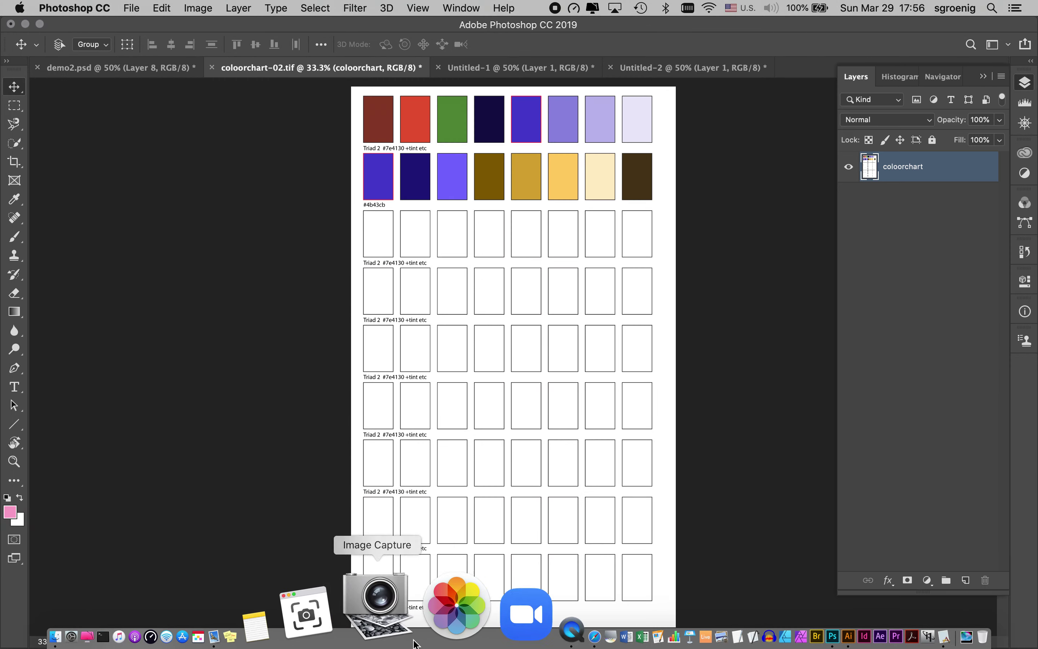
left_click(476, 614)
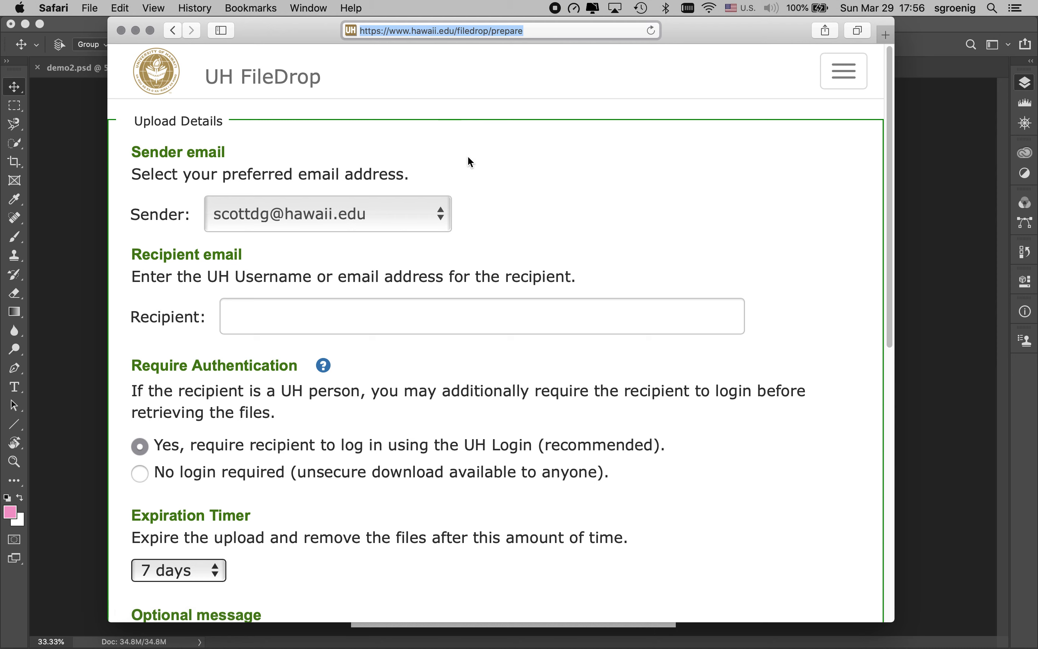
scroll(512, 288, "down", 5)
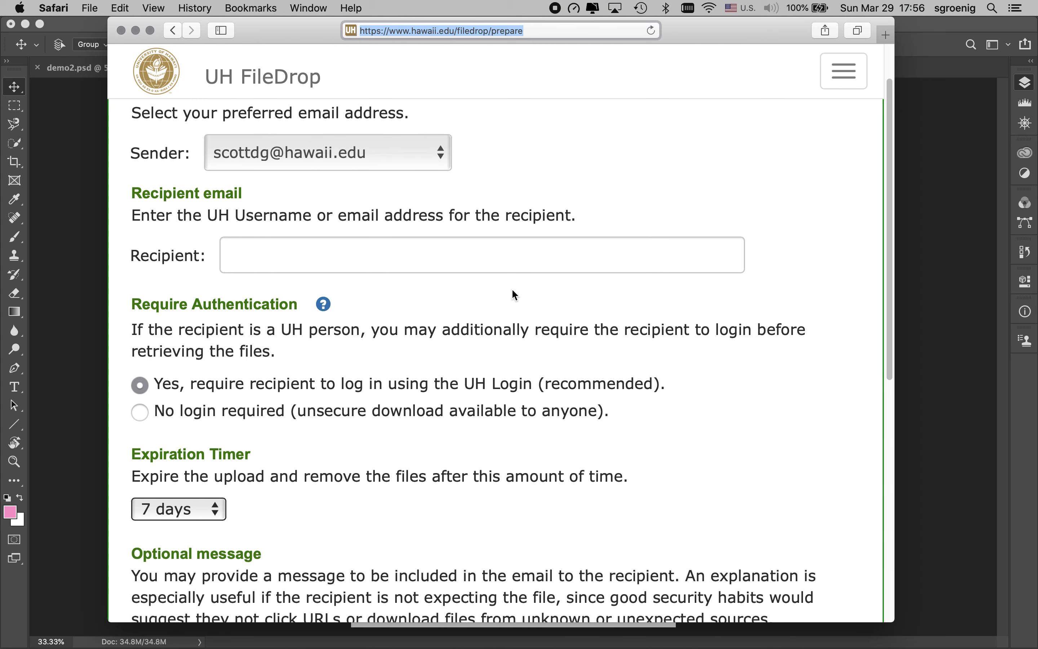
left_click(311, 212)
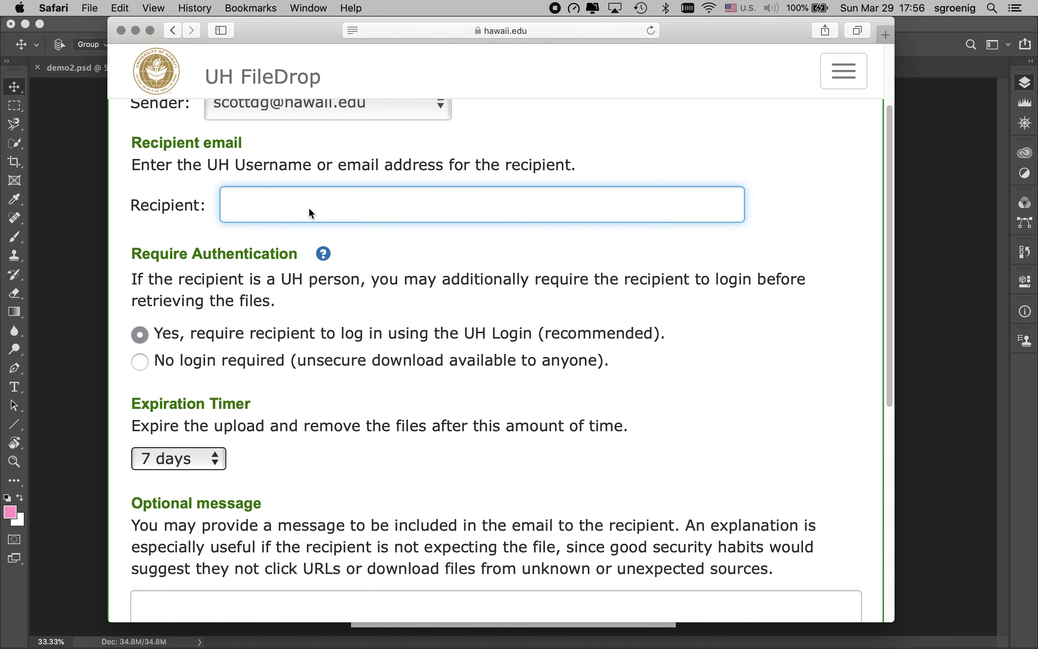
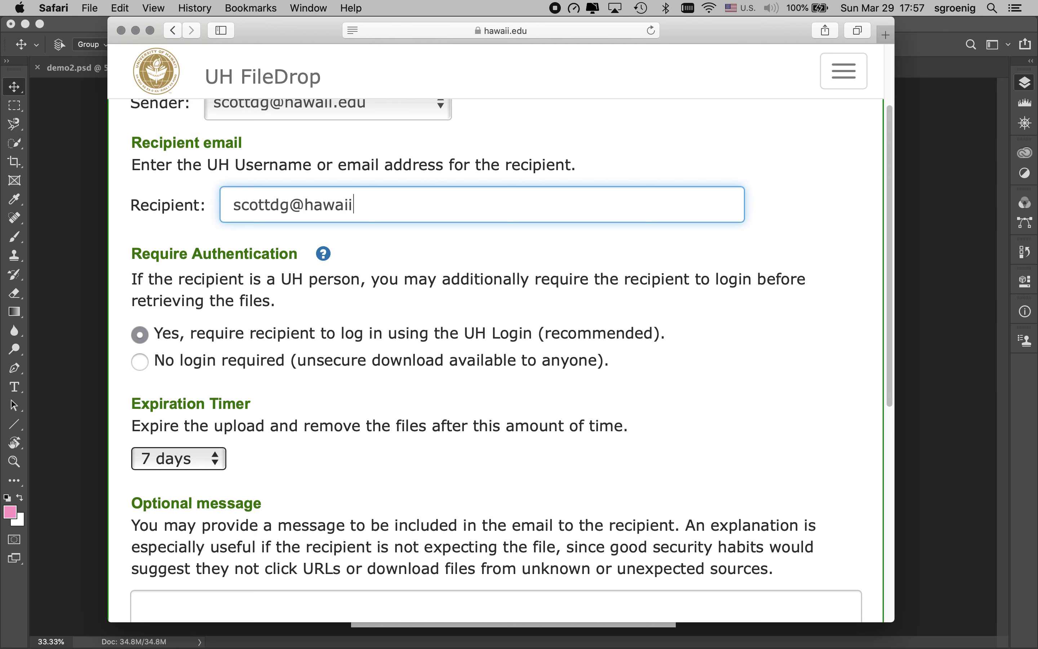
Keep the 7-day expiration and write the optional message 'Yo! Here's my stuff'
left_click(180, 460)
left_click(354, 467)
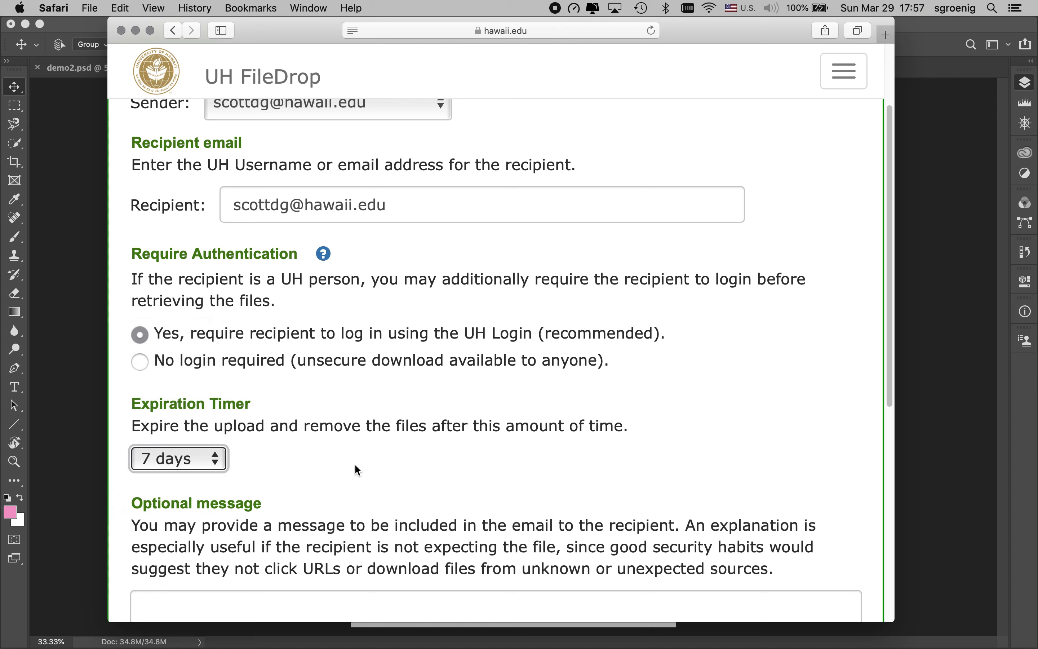
scroll(355, 466, "down", 5)
left_click(326, 451)
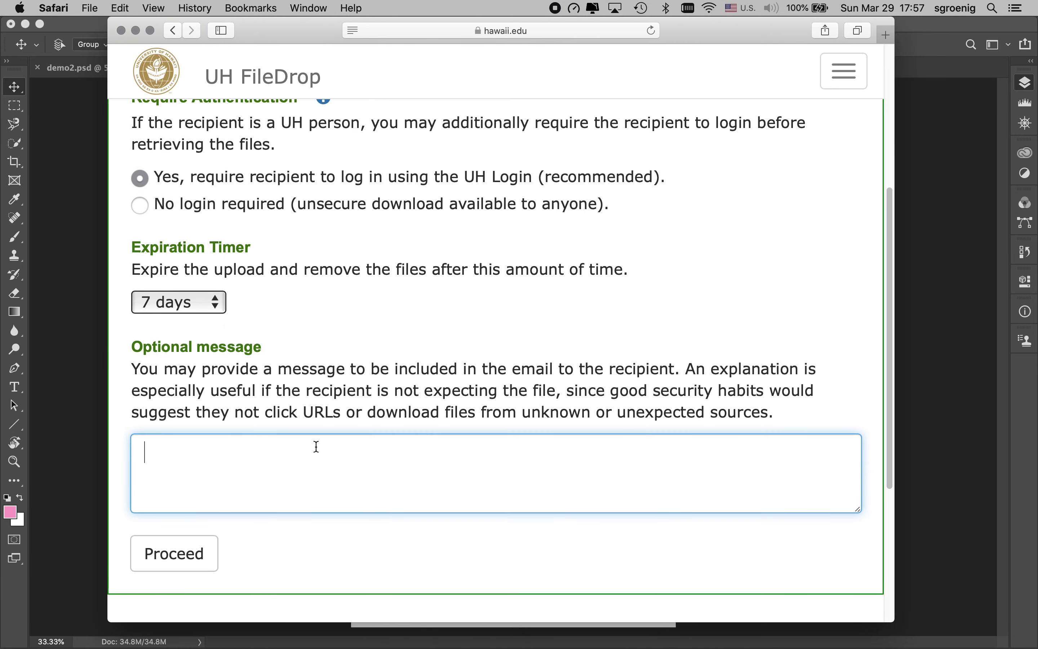
type("You\\")
key("BackSpace")
key("BackSpace")
key("BackSpace")
type("o! Here's")
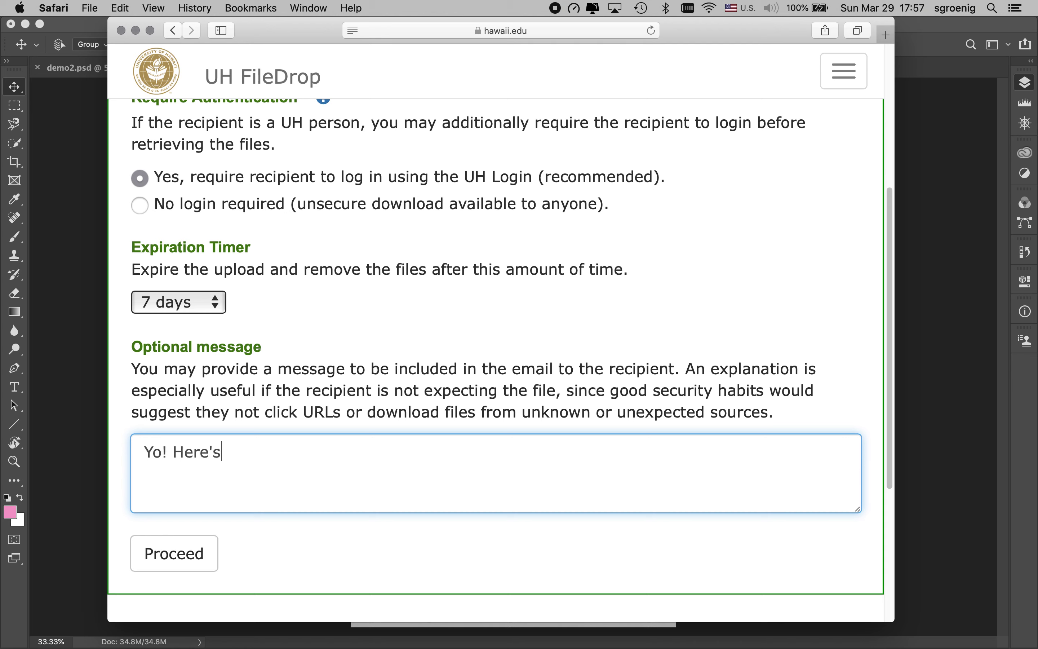
type(" ,u")
key("BackSpace")
key("BackSpace")
type(",y st")
key("BackSpace")
key("BackSpace")
key("BackSpace")
key("BackSpace")
key("BackSpace")
type("my stuff")
Proceed to the upload step and choose Desktop > your_name.zip as File 1
left_click(174, 559)
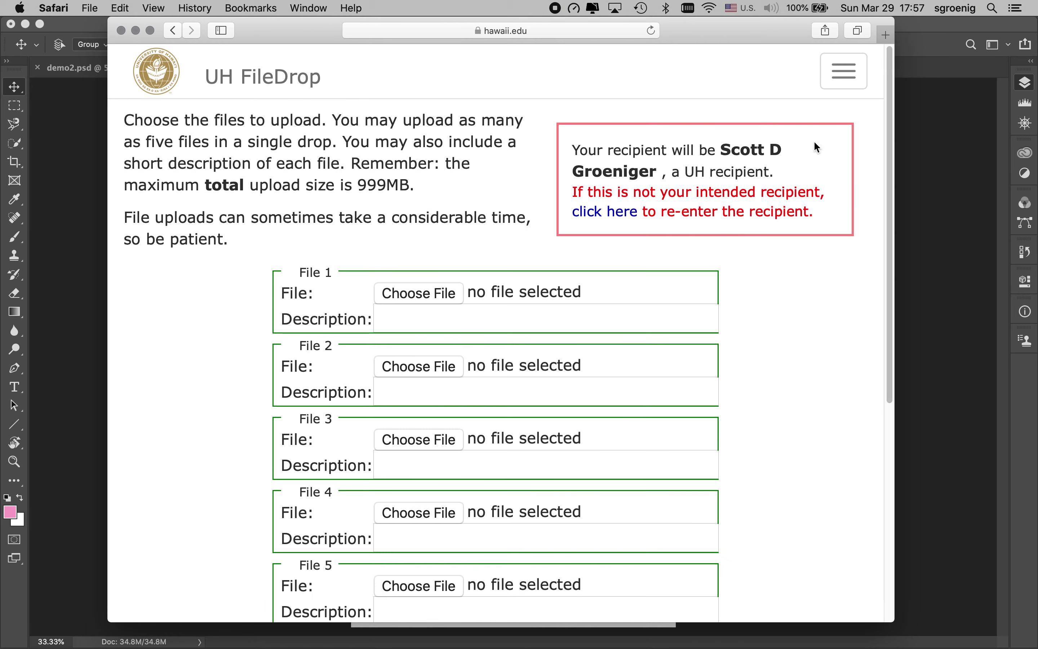
left_click(434, 295)
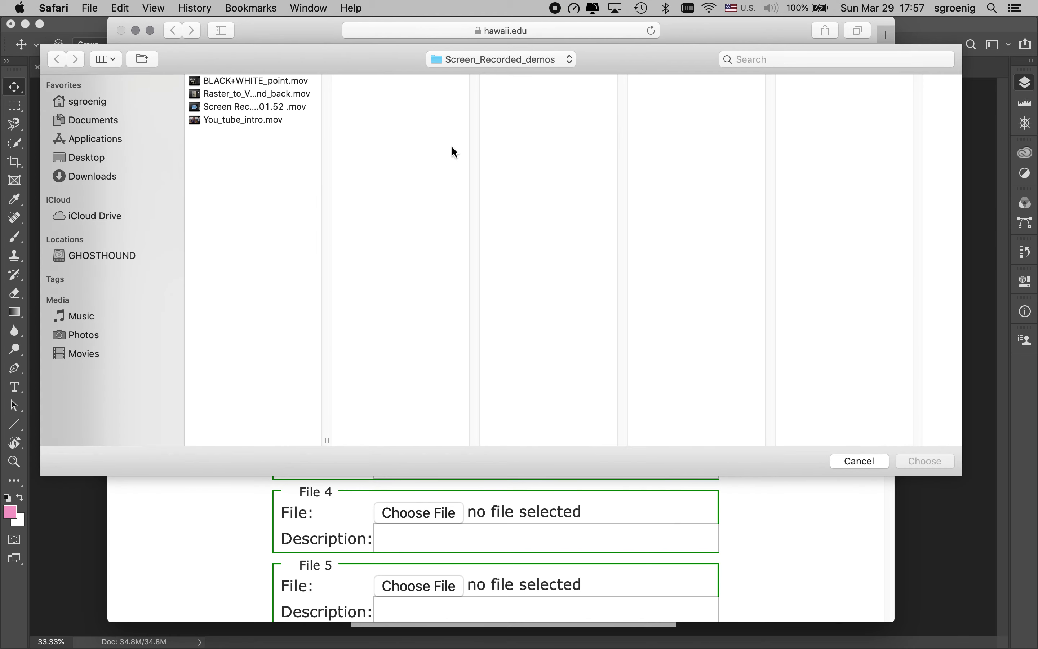
left_click(86, 160)
scroll(268, 266, "down", 5)
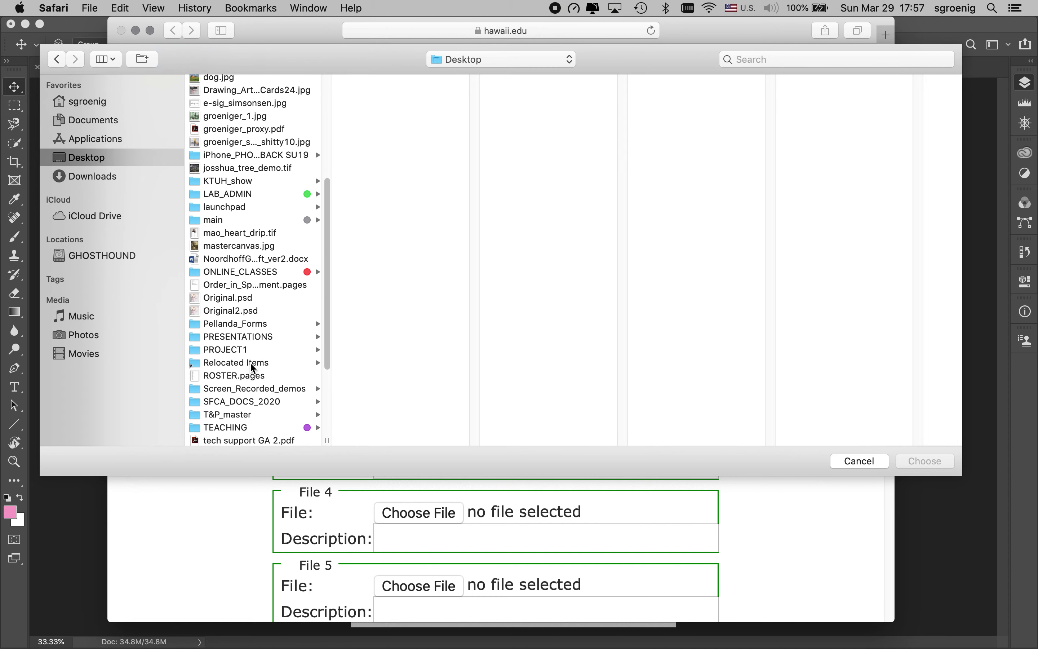
scroll(253, 367, "down", 5)
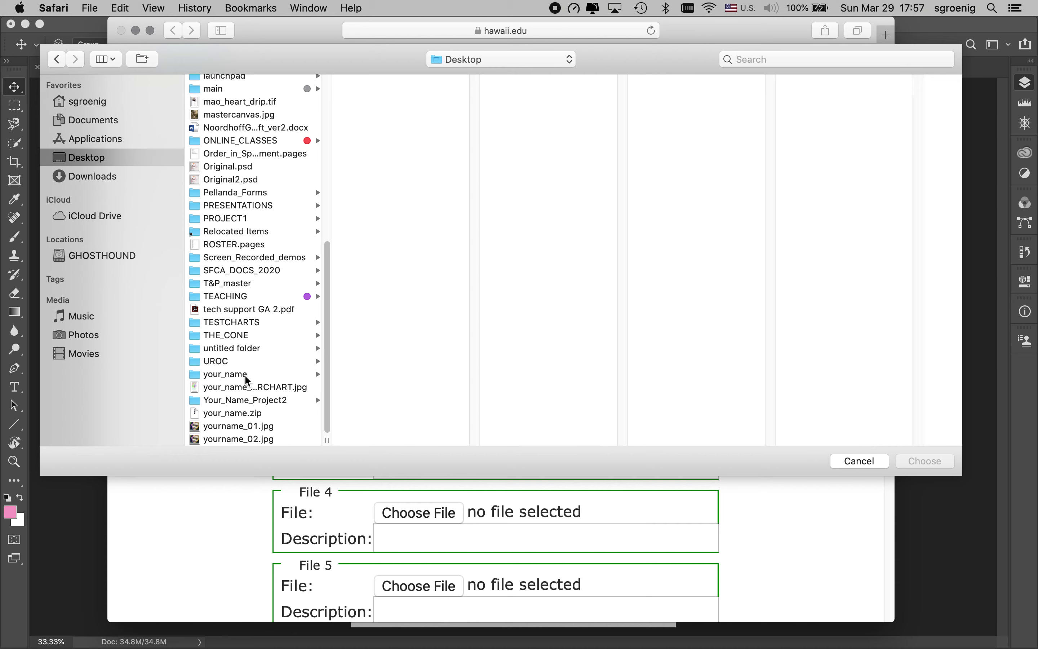
left_click(230, 413)
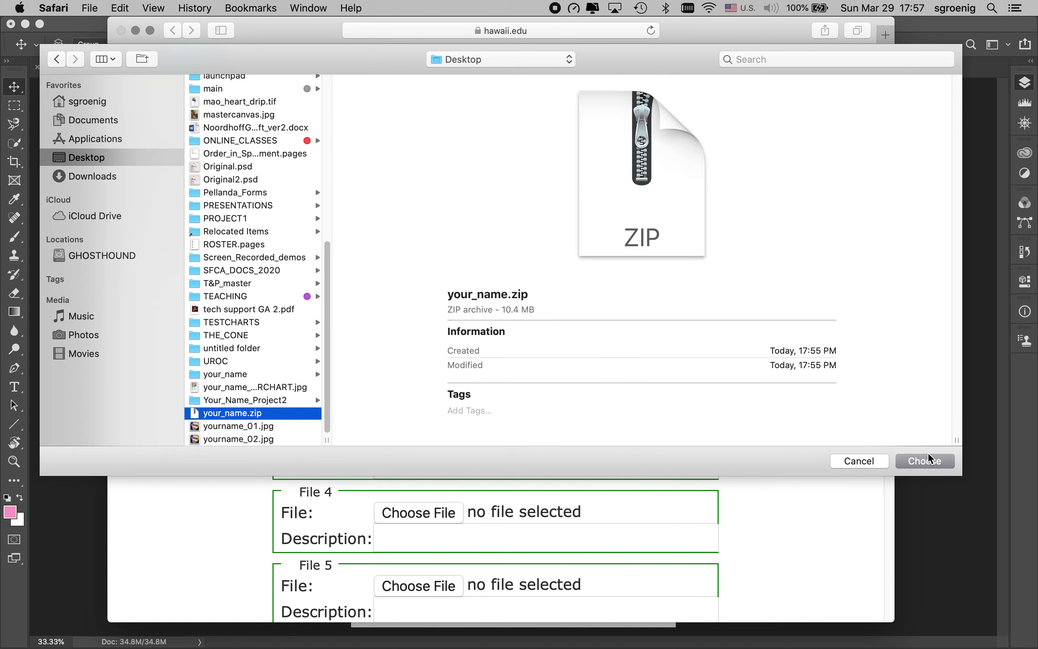
left_click(927, 462)
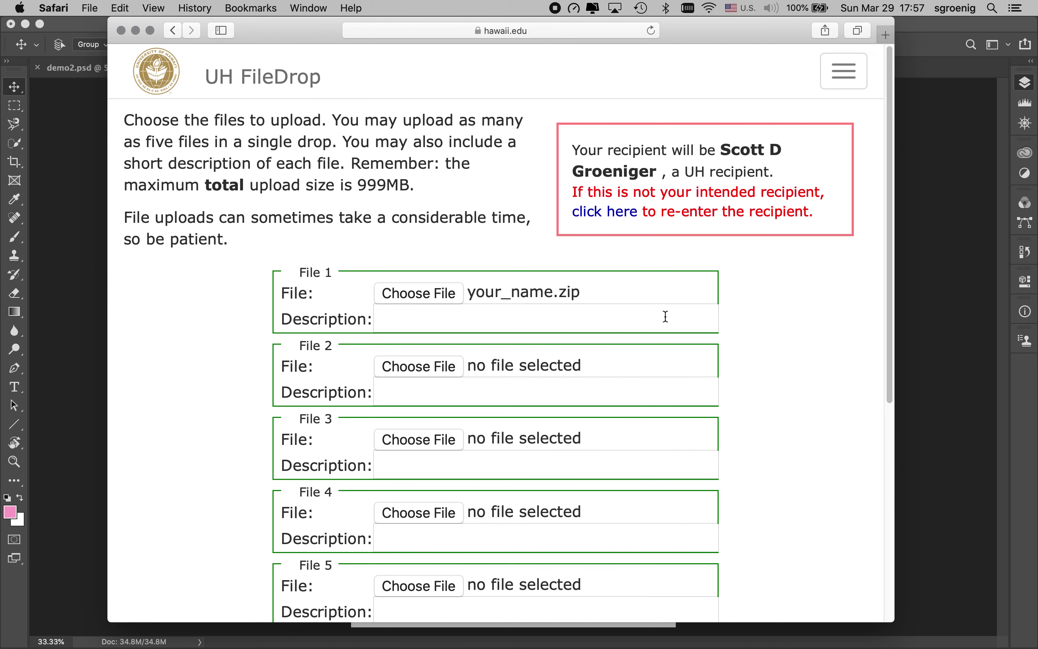
Start uploading your_name.zip
scroll(429, 271, "down", 5)
scroll(429, 270, "down", 2)
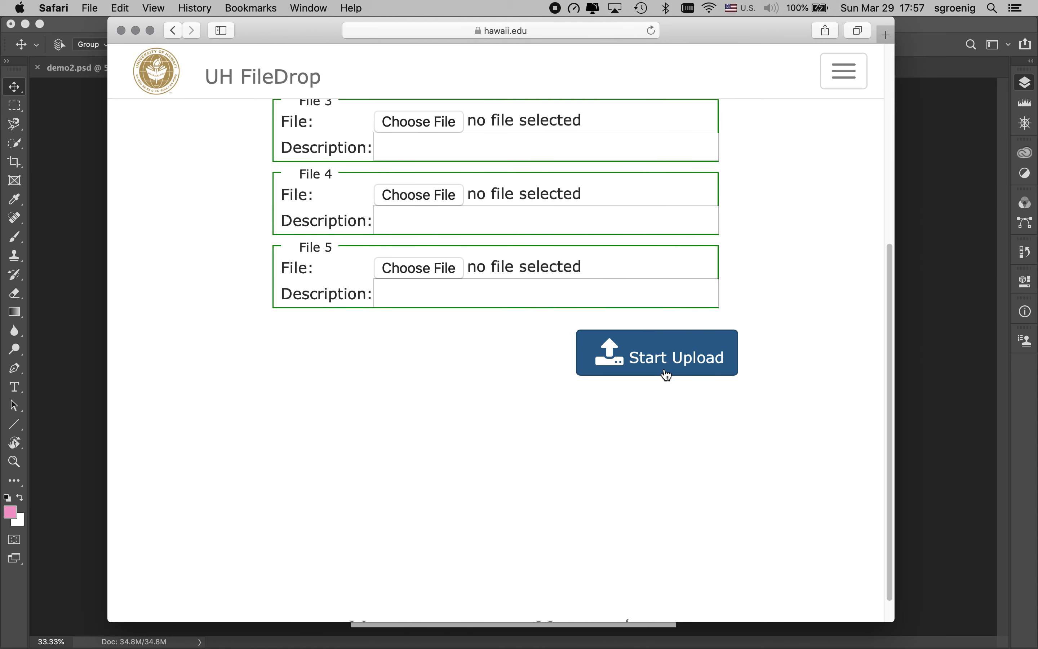
left_click(666, 371)
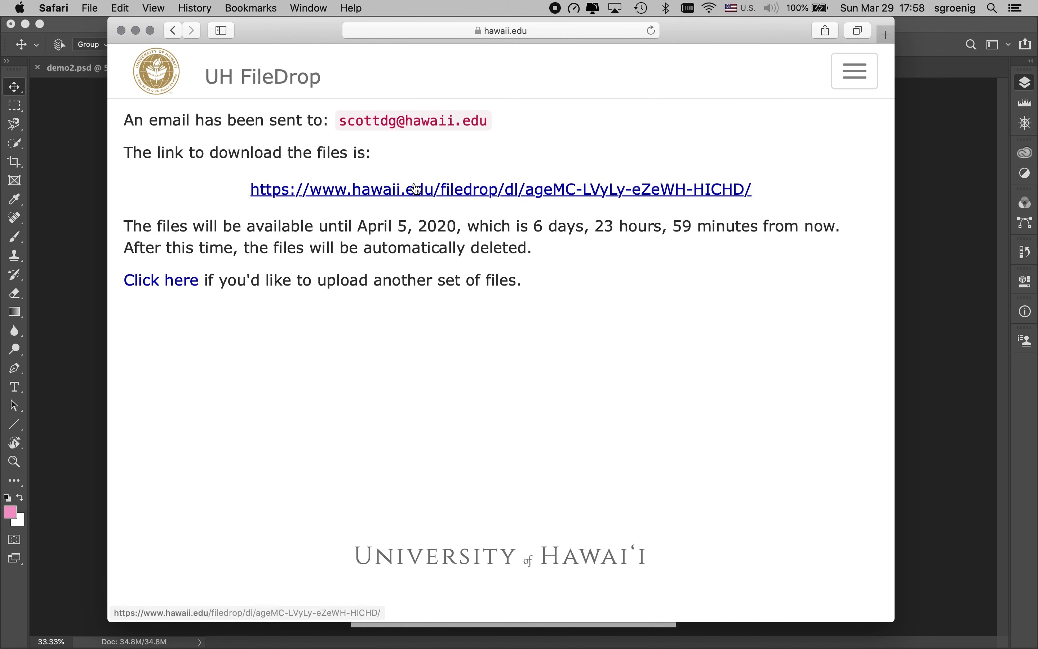
Open the uh-filedrop upload confirmation message in Mail's Inbox
mouse_move(399, 644)
left_click(340, 641)
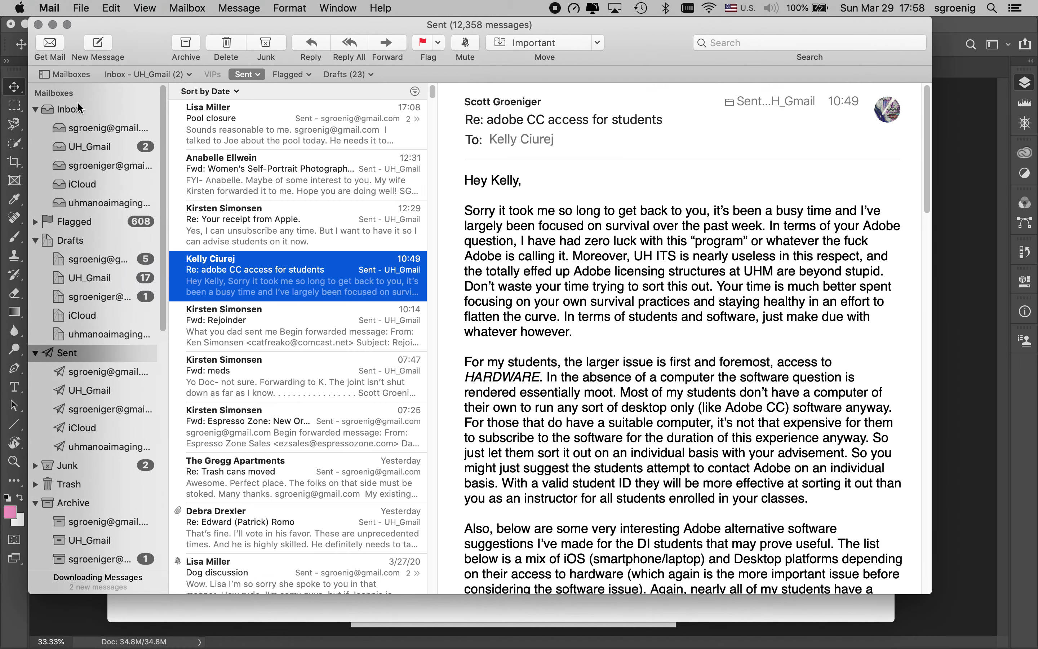
left_click(80, 109)
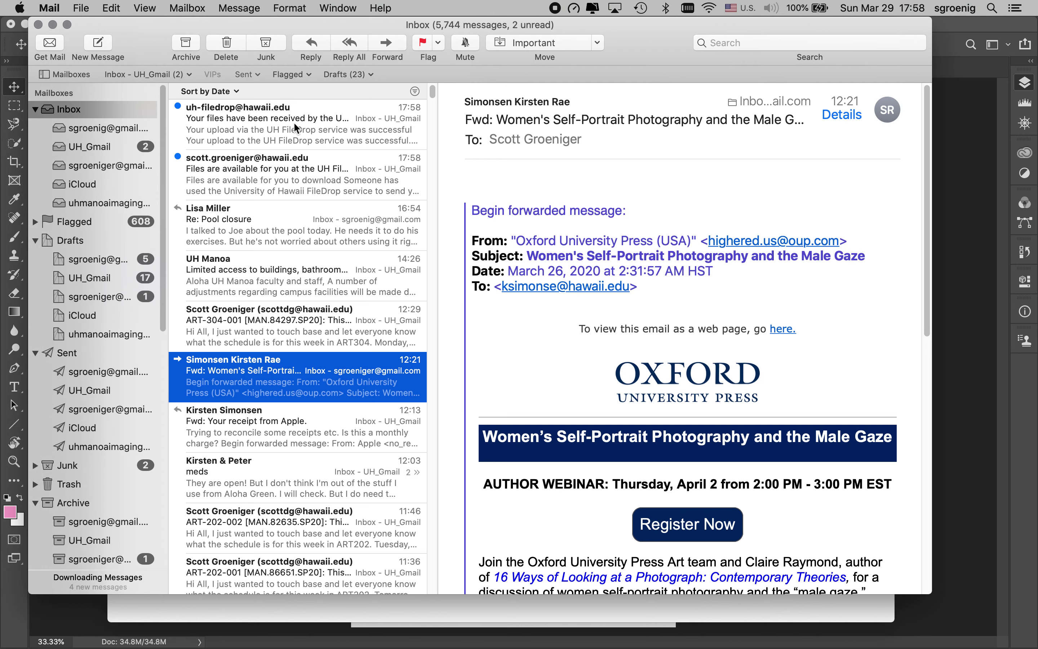
left_click(296, 124)
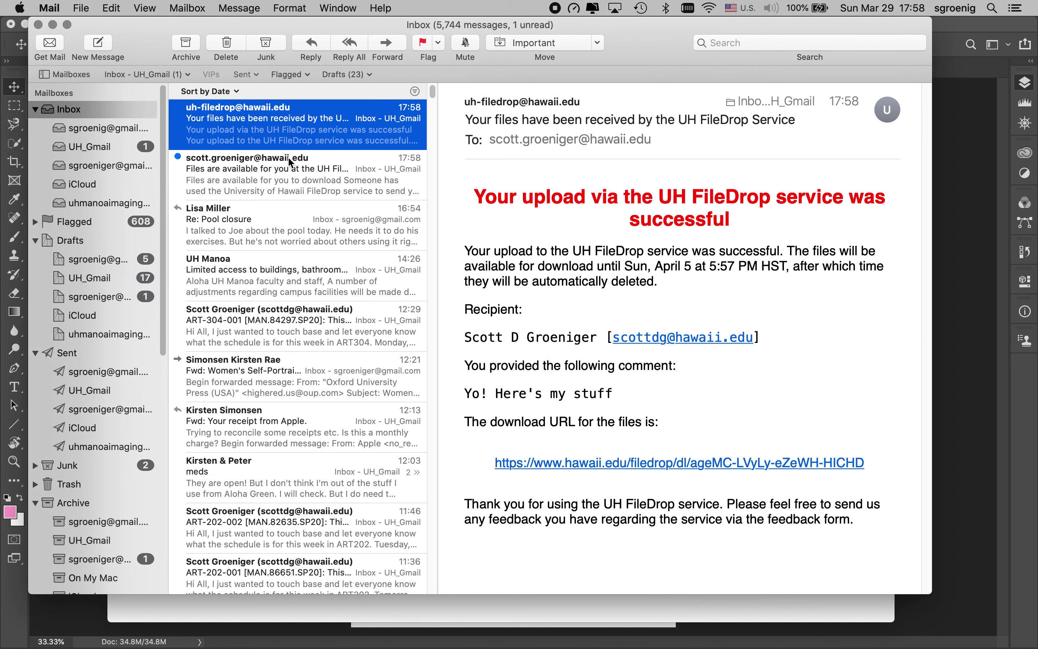
Follow the e-mail's download link and download your_name.zip from the FileDrop page
left_click(654, 471)
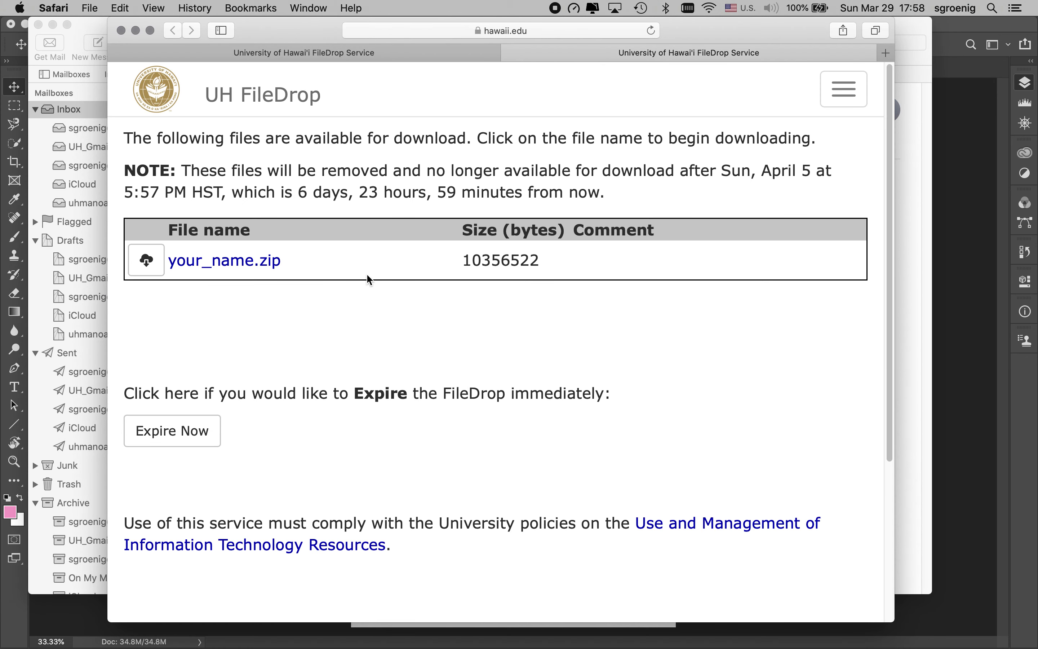
left_click(211, 261)
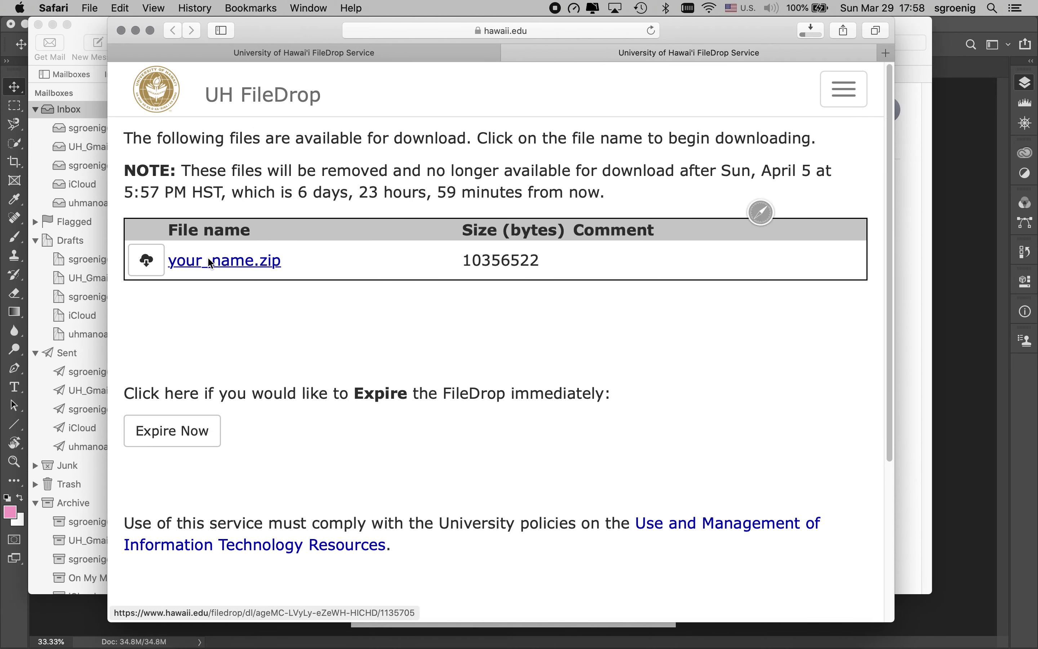